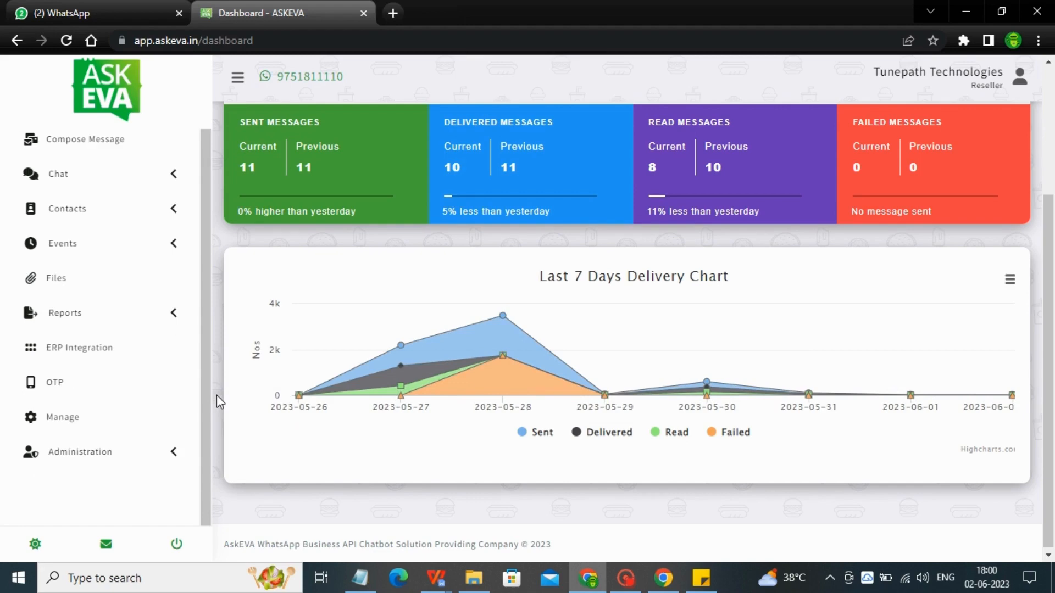
Go to Manage and view the Template Message tab listing the 91 existing templates
{"action": "left_click", "coordinate": [94, 416]}
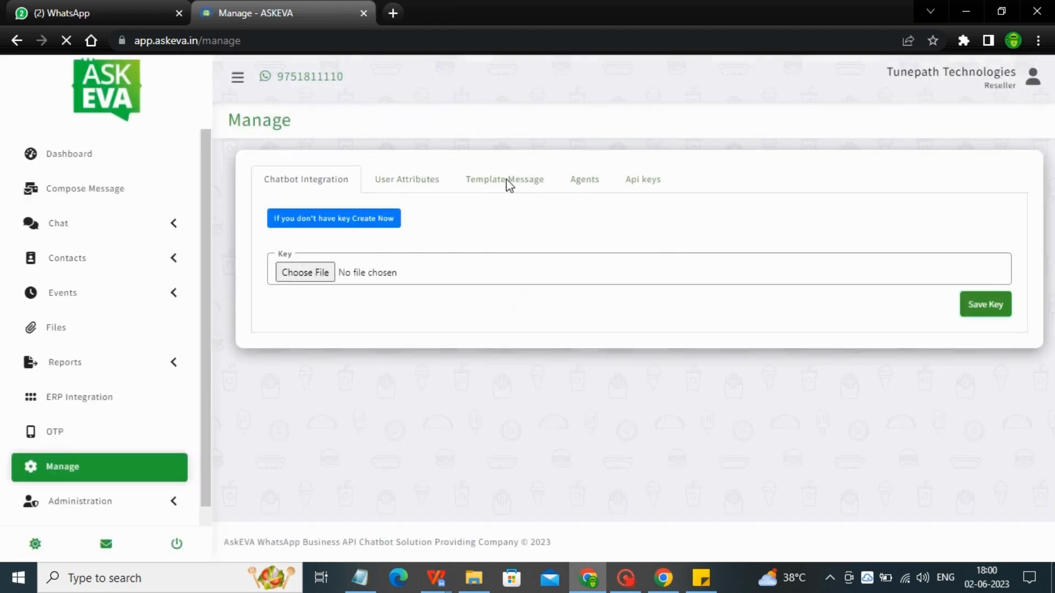
{"action": "left_click", "coordinate": [508, 187]}
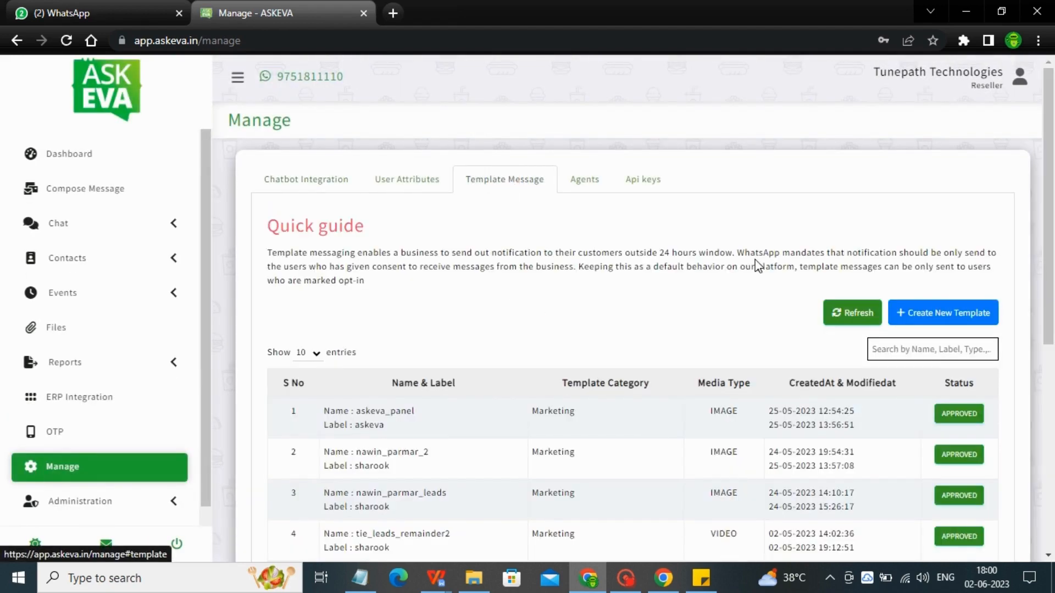
{"action": "left_click_drag", "start_coordinate": [1052, 192], "coordinate": [1054, 231]}
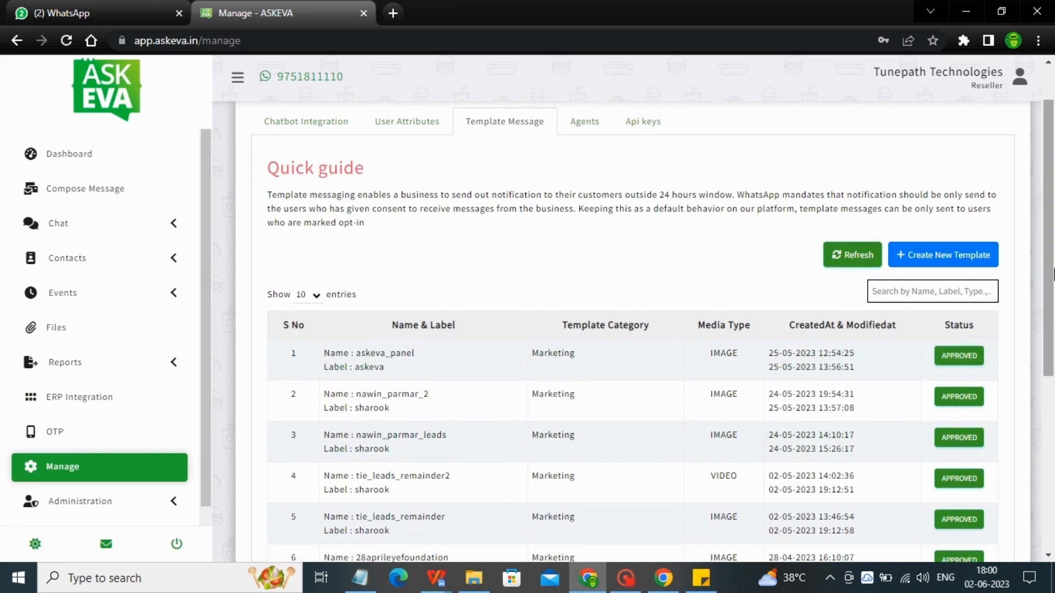
Create a new template named 'panel_askeva' with the label 'panelaskeva'
{"action": "left_click", "coordinate": [982, 256]}
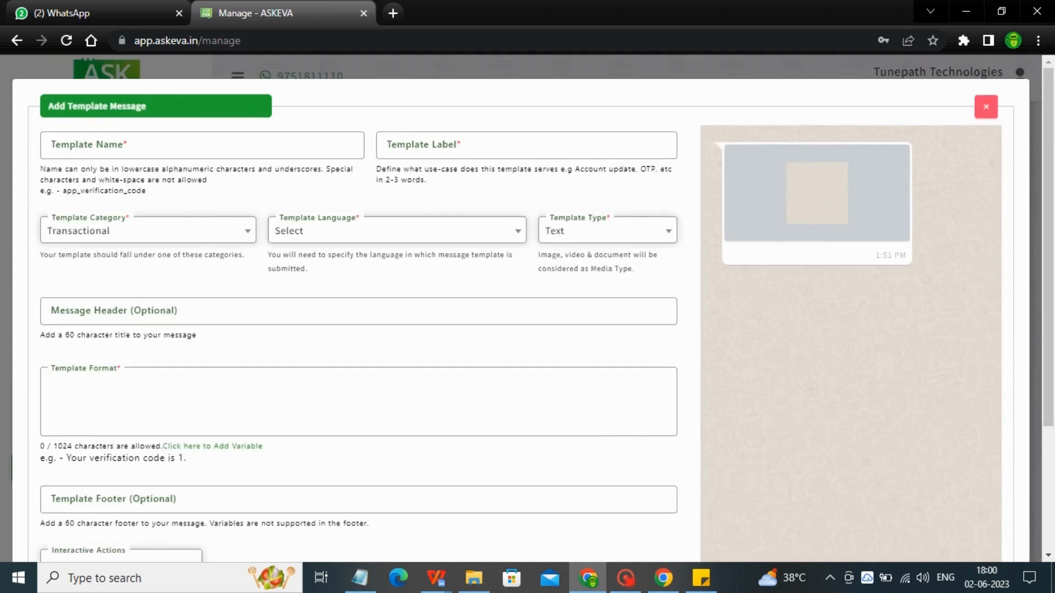
{"action": "left_click", "coordinate": [306, 153]}
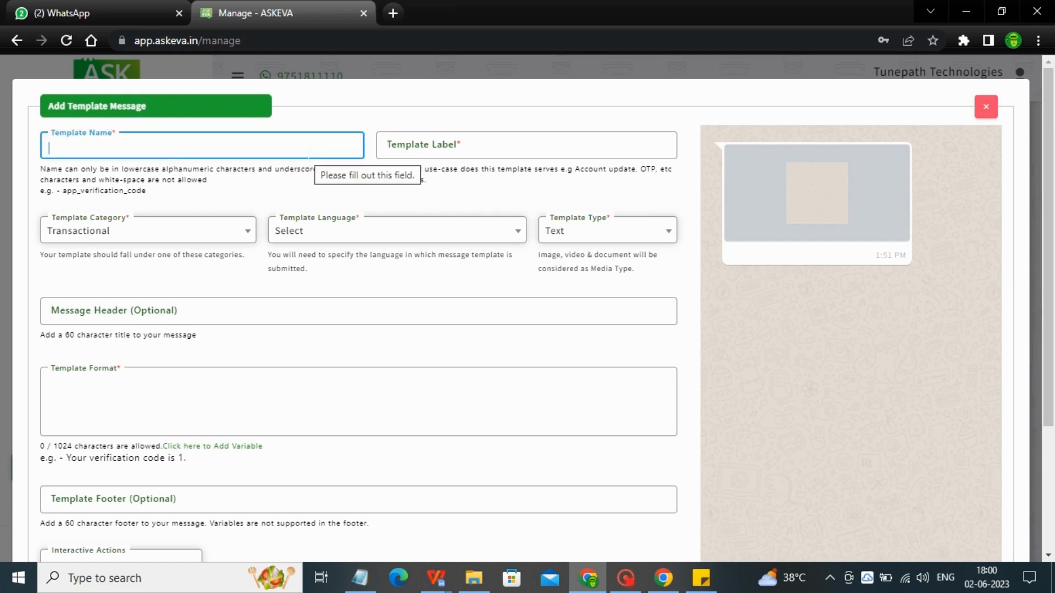
{"action": "type", "text": "panel"}
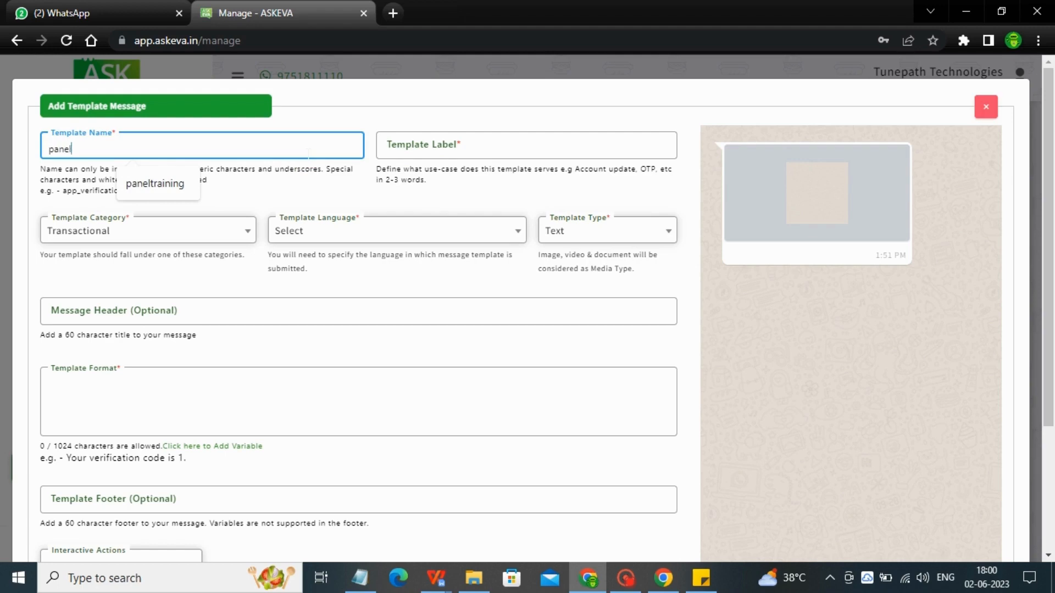
{"action": "type", "text": "_askeva"}
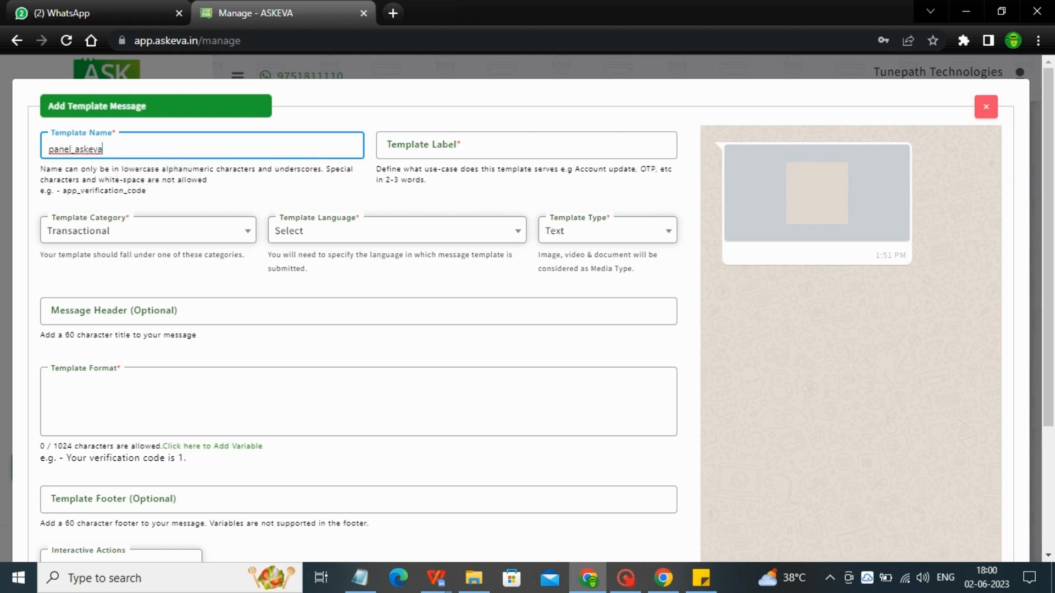
{"action": "left_click", "coordinate": [447, 146]}
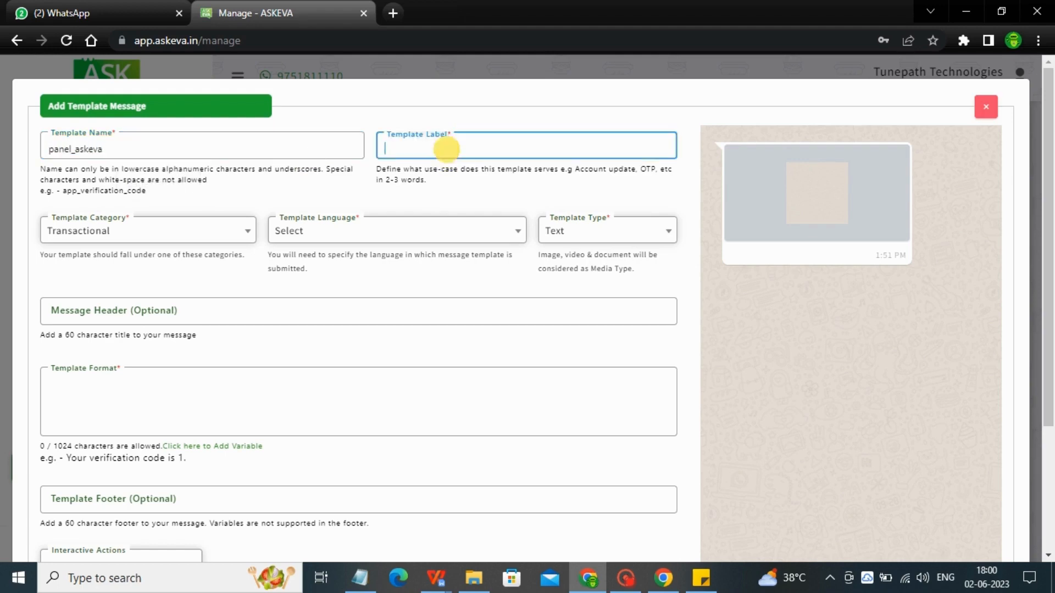
{"action": "type", "text": "panelaskeva"}
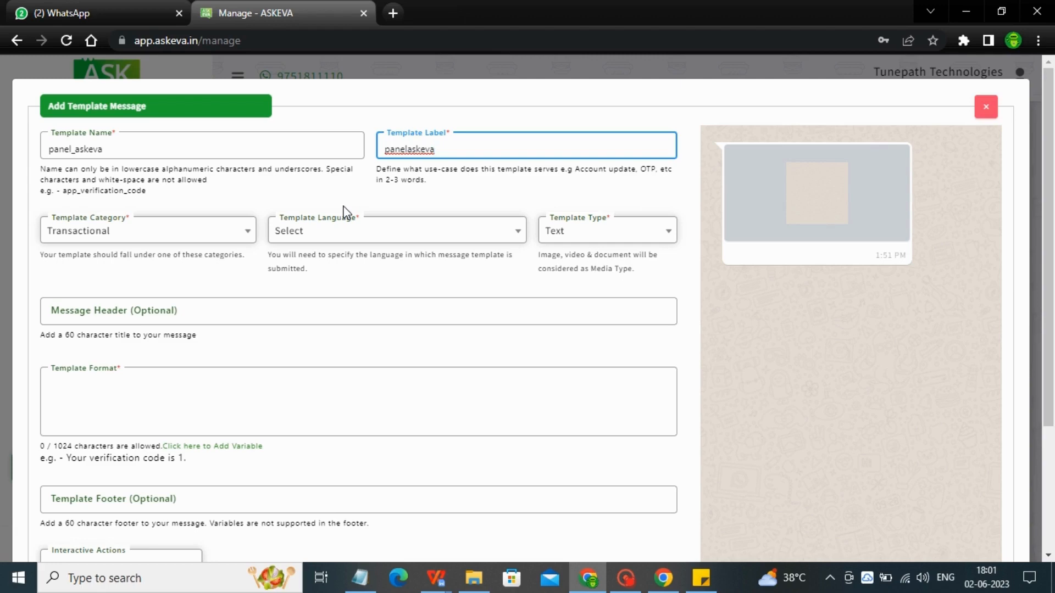
Set the template category to Marketing
{"action": "left_click", "coordinate": [137, 231]}
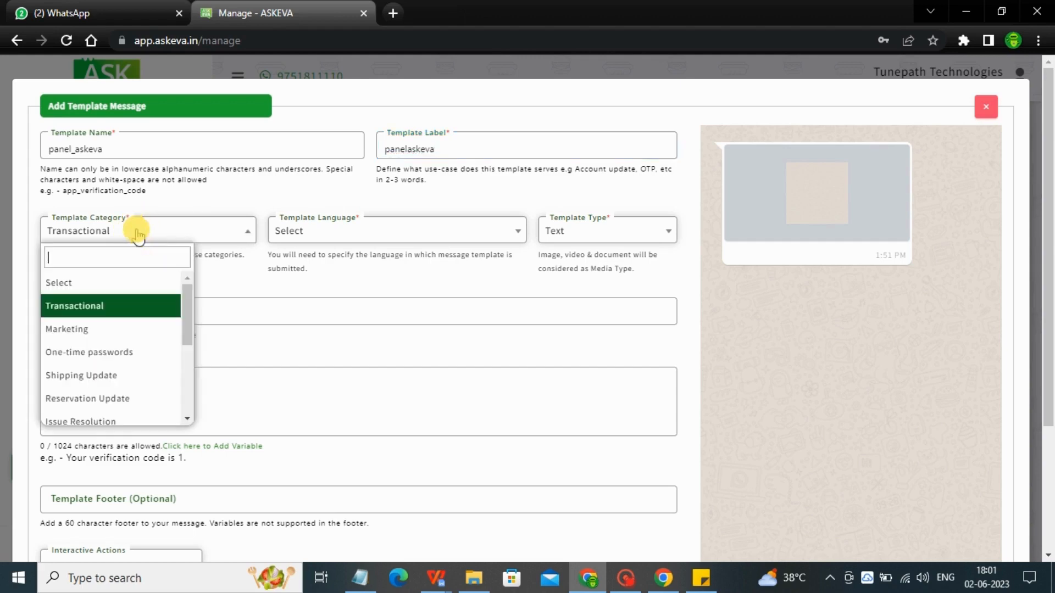
{"action": "left_click", "coordinate": [318, 237]}
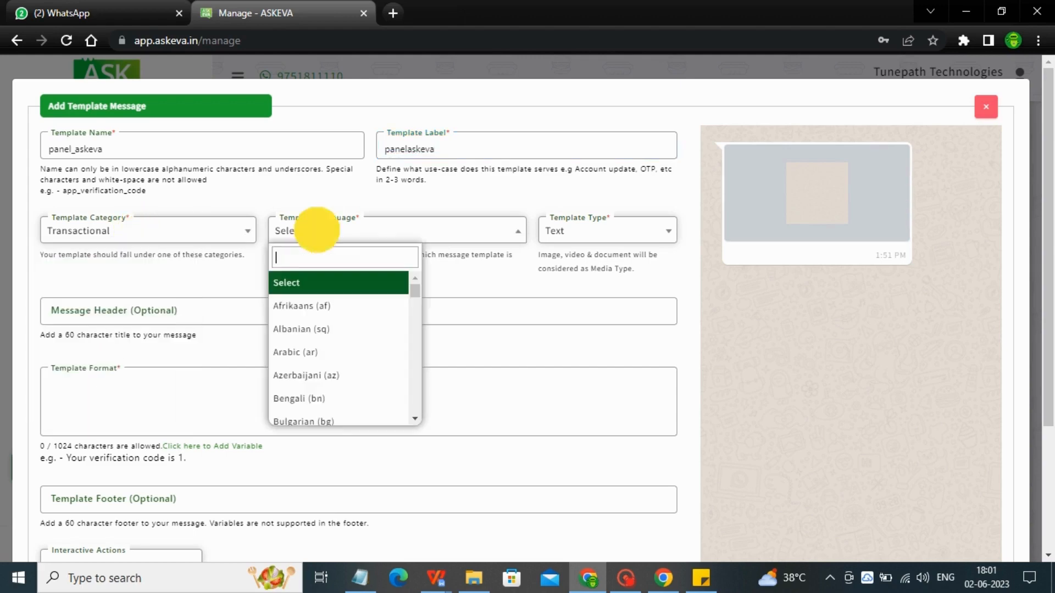
{"action": "left_click", "coordinate": [577, 243]}
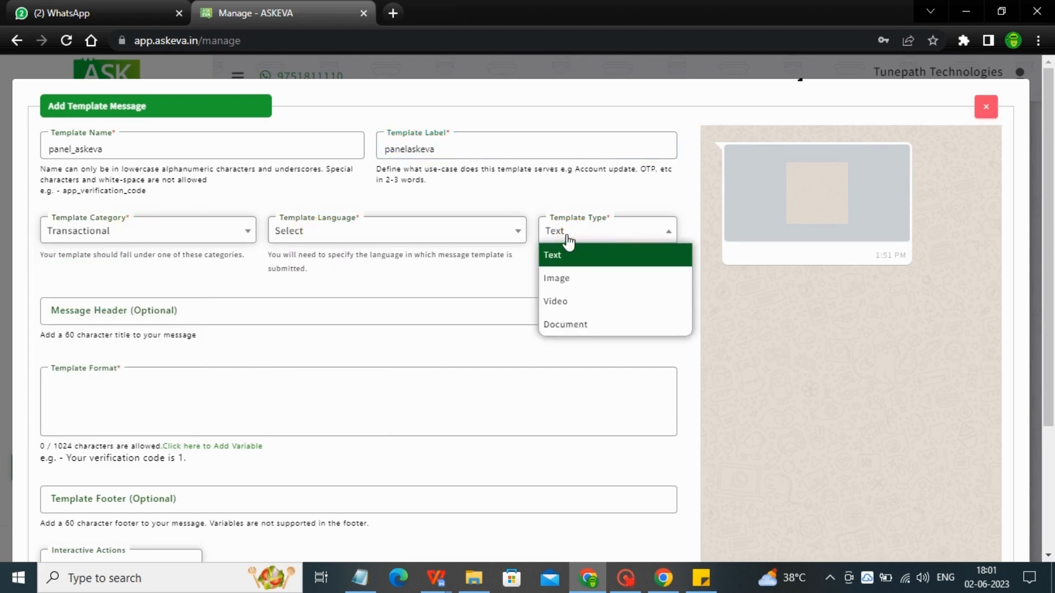
{"action": "left_click", "coordinate": [190, 229]}
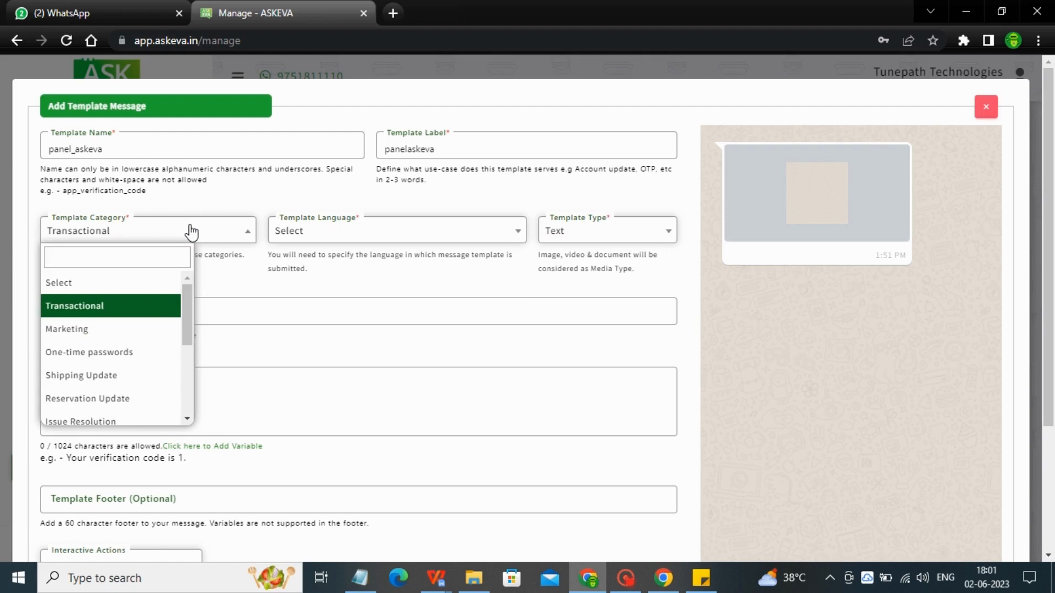
{"action": "left_click", "coordinate": [91, 328]}
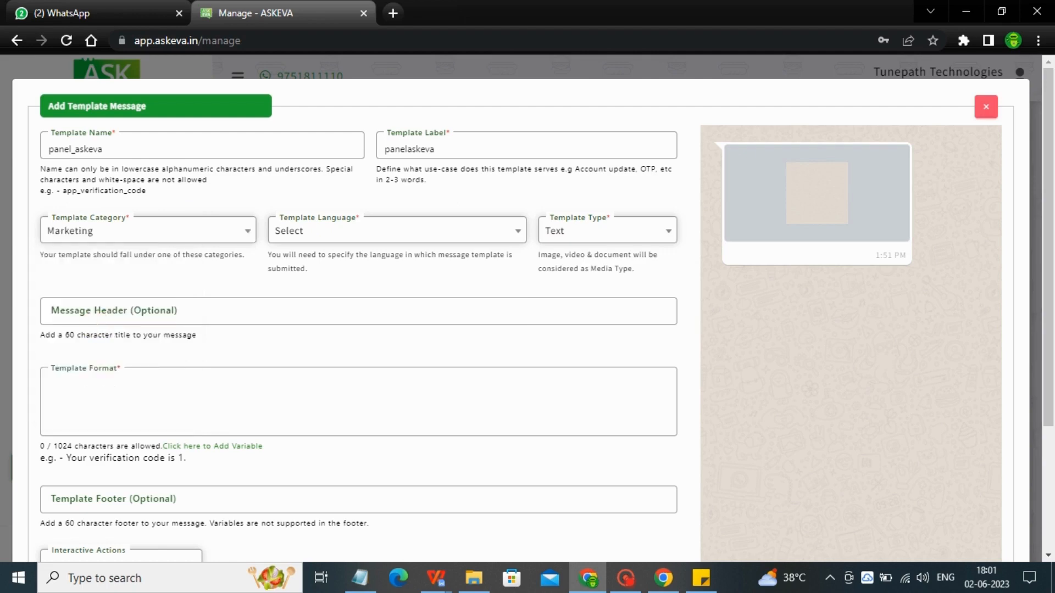
{"action": "left_click", "coordinate": [164, 235]}
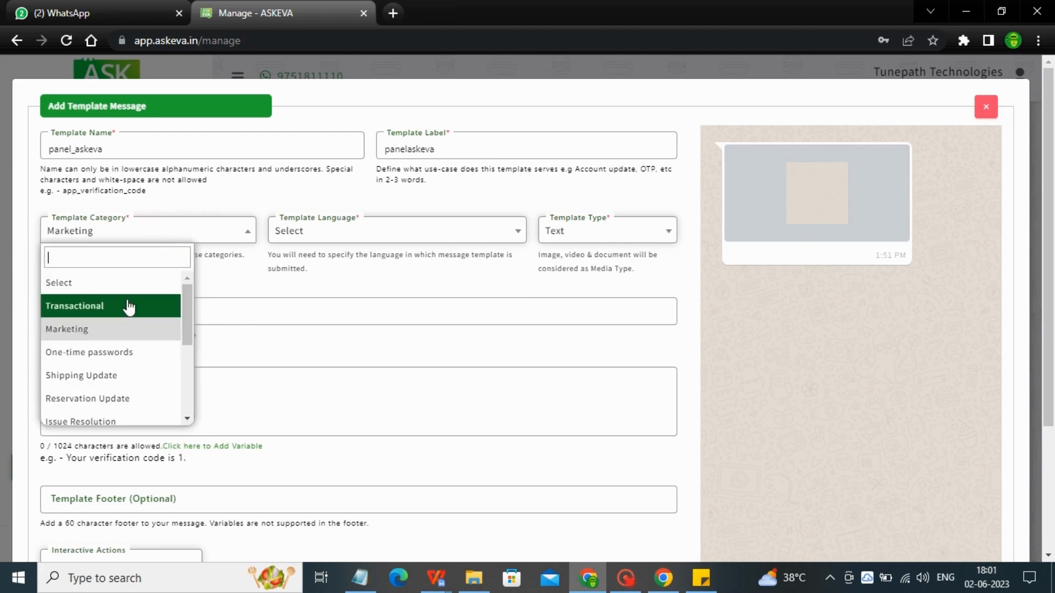
{"action": "left_click_drag", "start_coordinate": [186, 308], "coordinate": [189, 403]}
{"action": "left_click_drag", "start_coordinate": [188, 365], "coordinate": [189, 271]}
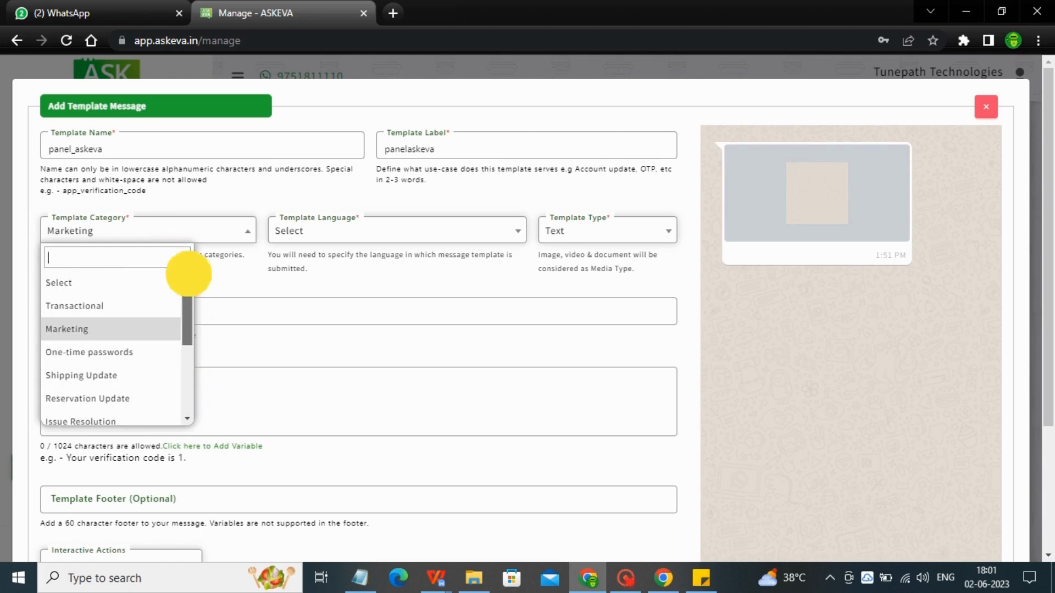
{"action": "left_click", "coordinate": [77, 330]}
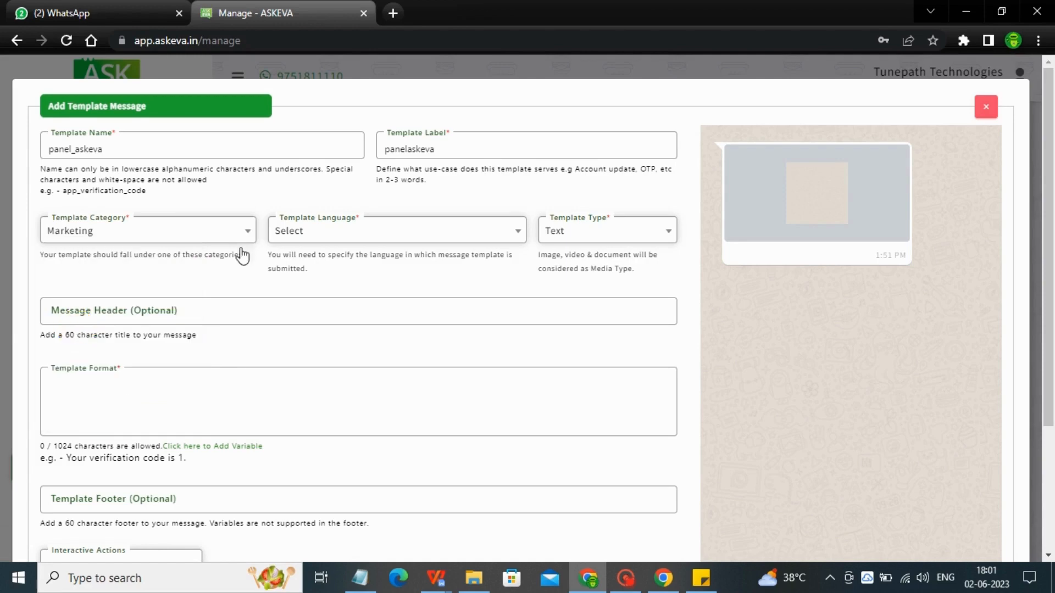
Search for and select English (en) as the template language
{"action": "left_click", "coordinate": [316, 233]}
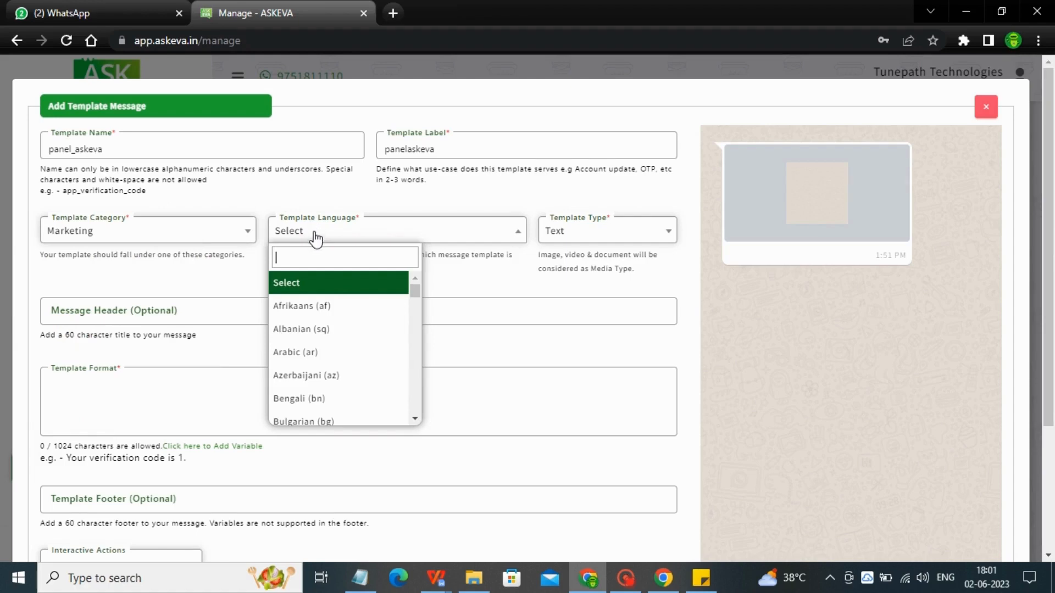
{"action": "type", "text": "eng"}
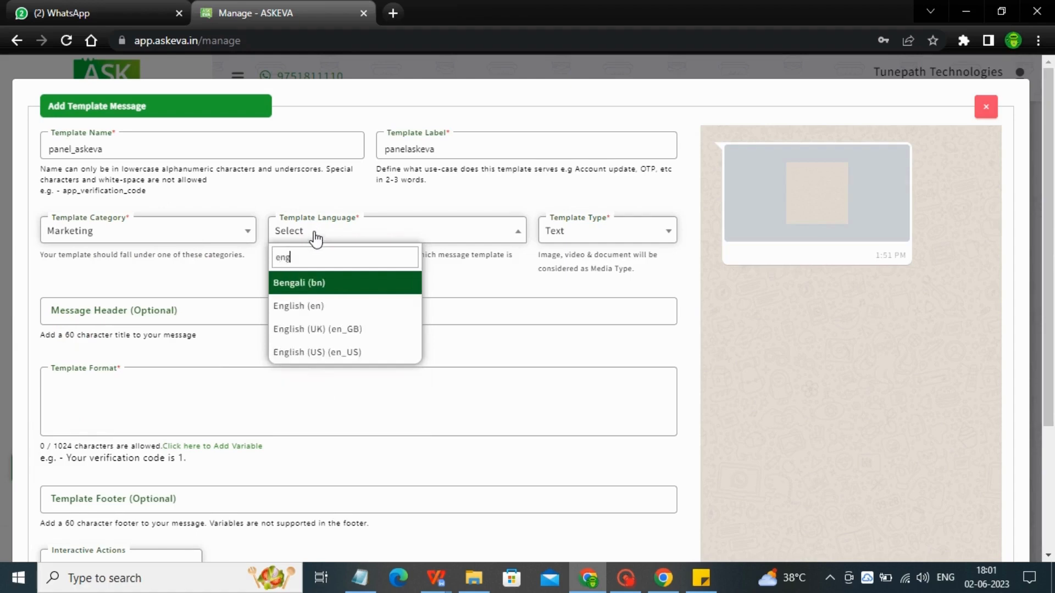
{"action": "left_click", "coordinate": [315, 301]}
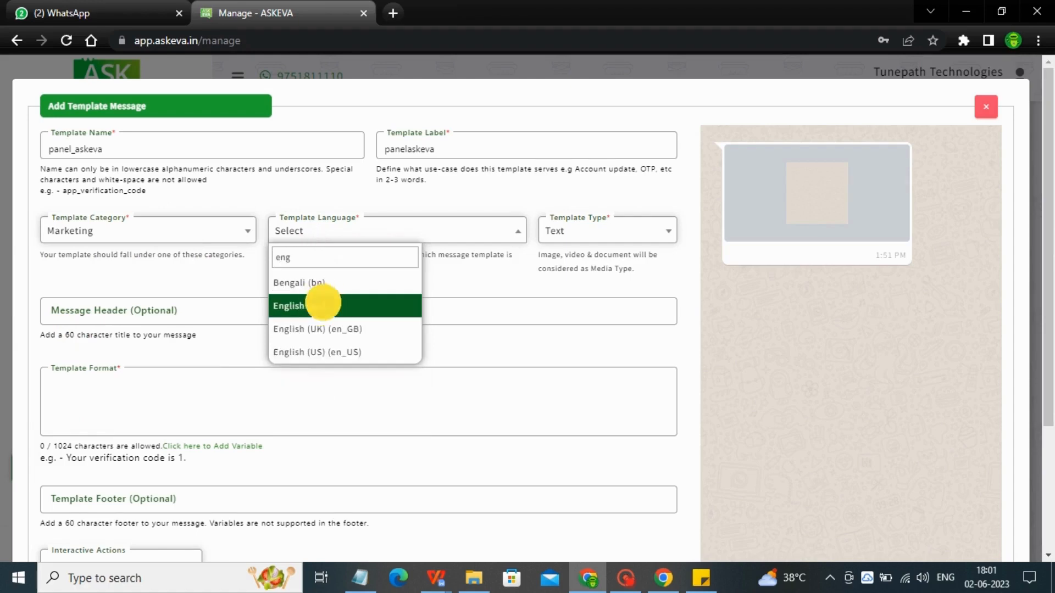
Change the template type from Text to Image
{"action": "left_click", "coordinate": [584, 232]}
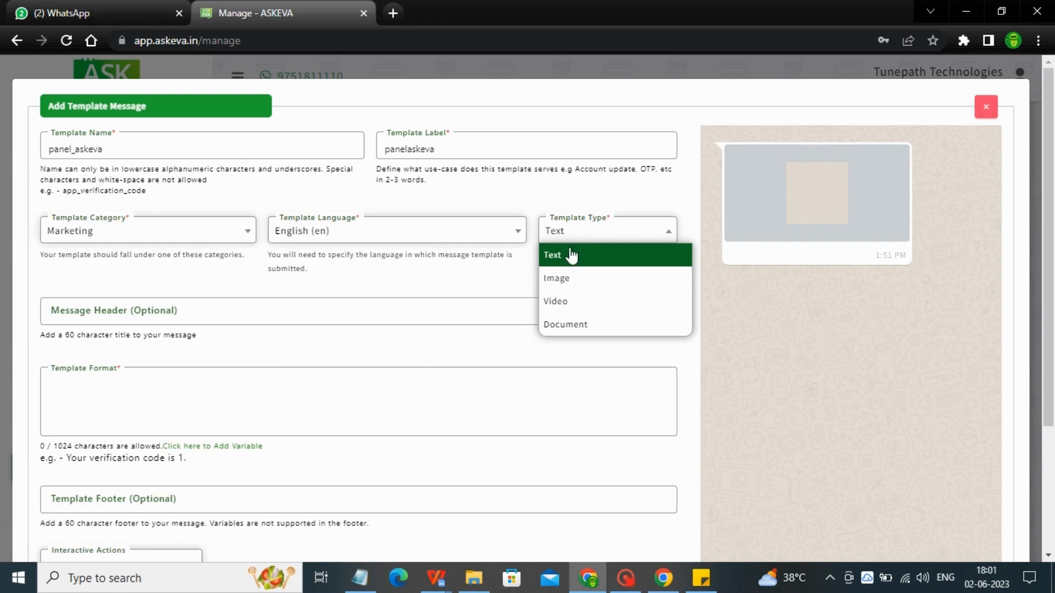
{"action": "left_click", "coordinate": [569, 254]}
{"action": "left_click", "coordinate": [248, 395]}
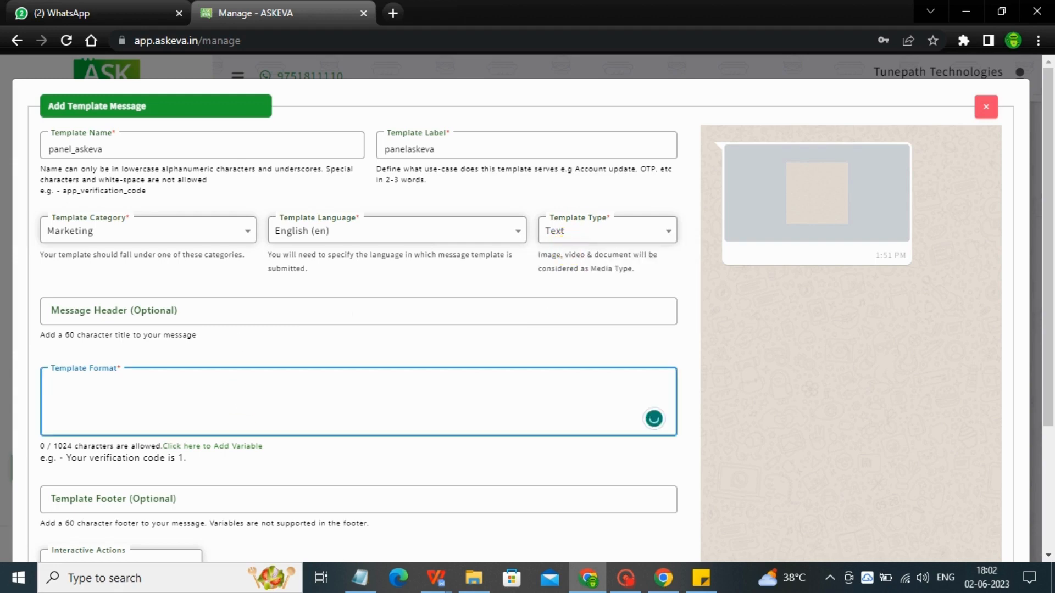
{"action": "left_click", "coordinate": [604, 231]}
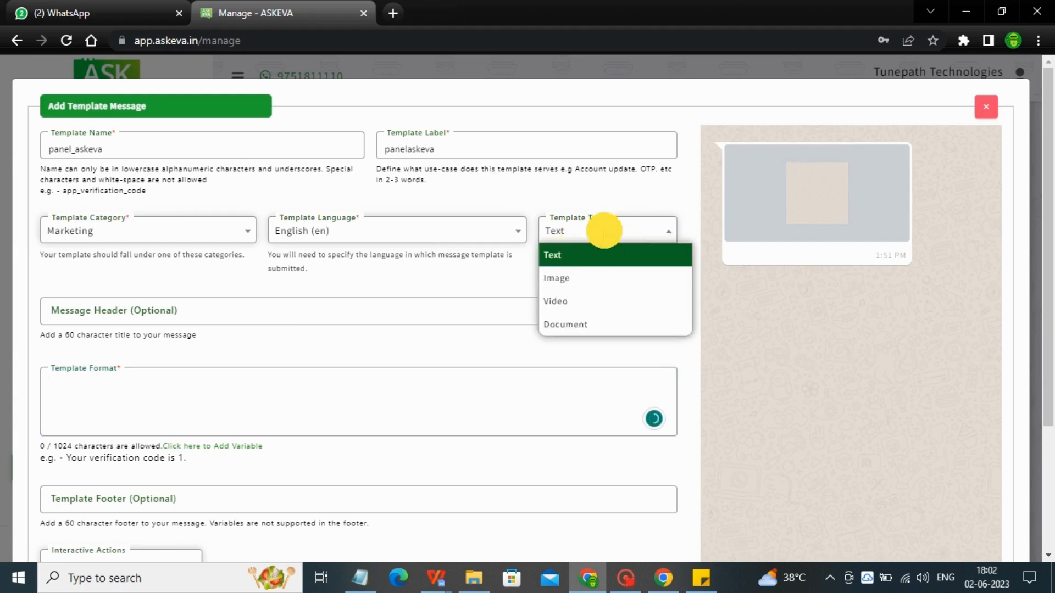
{"action": "left_click", "coordinate": [571, 278]}
{"action": "left_click", "coordinate": [366, 319]}
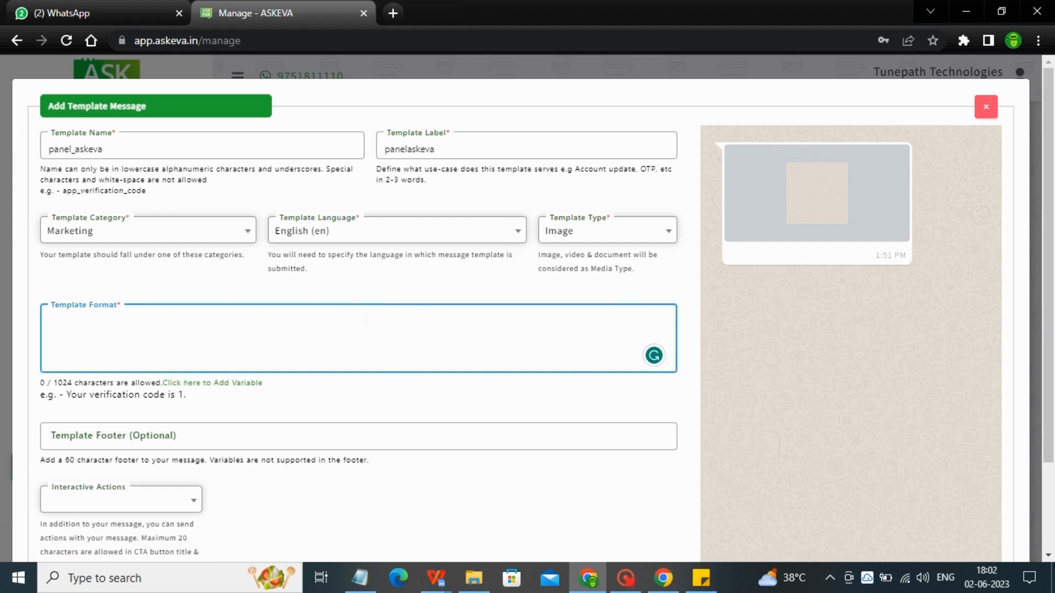
Write the body 'Hi {{1}} welcome to our panel demo session', inserting a variable after Hi
{"action": "type", "text": "Hi "}
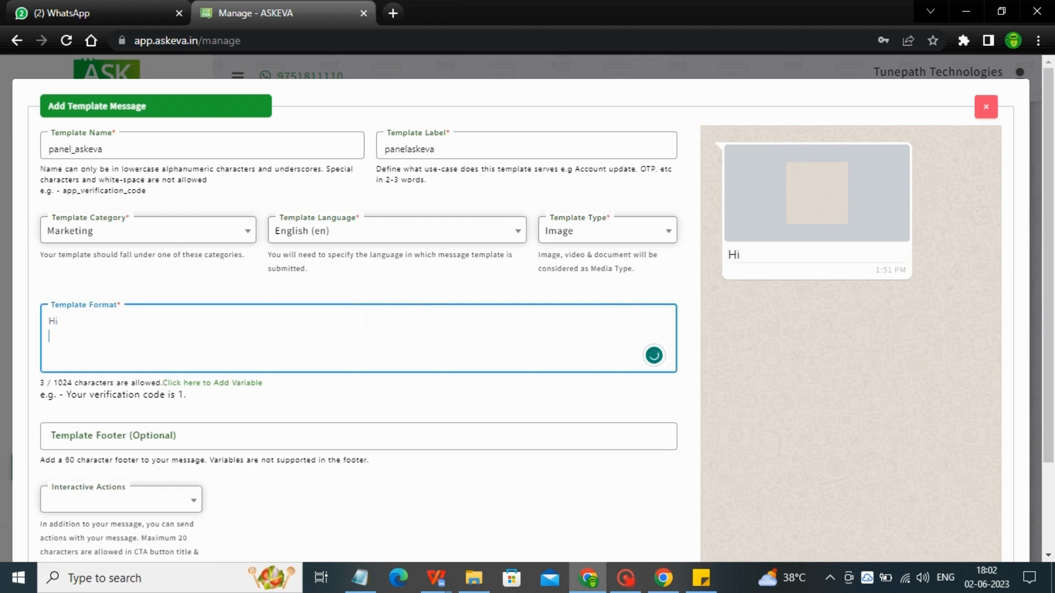
{"action": "type", "text": "welcome "}
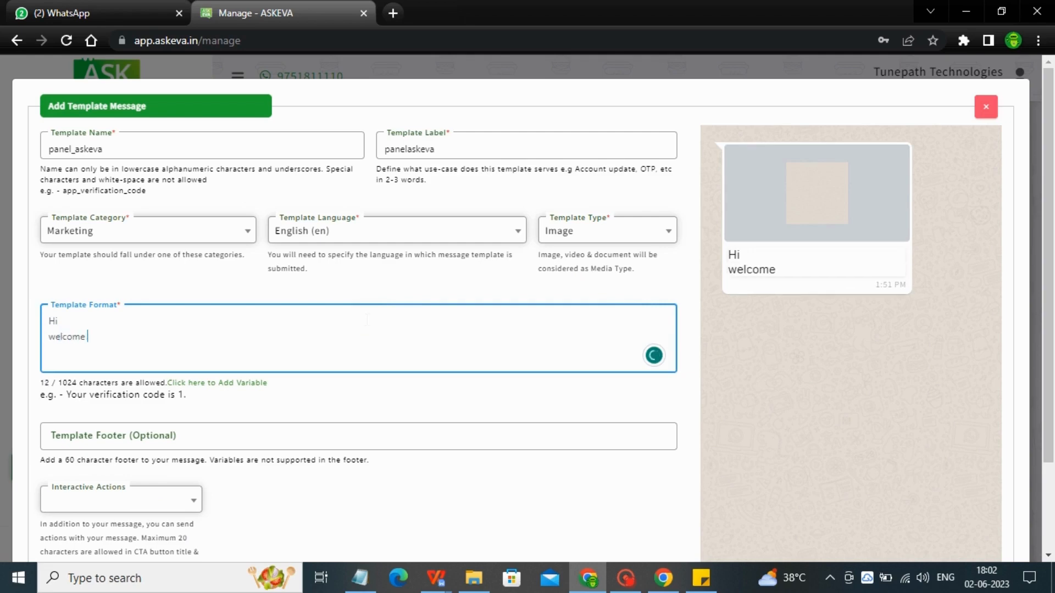
{"action": "type", "text": "to our panel "}
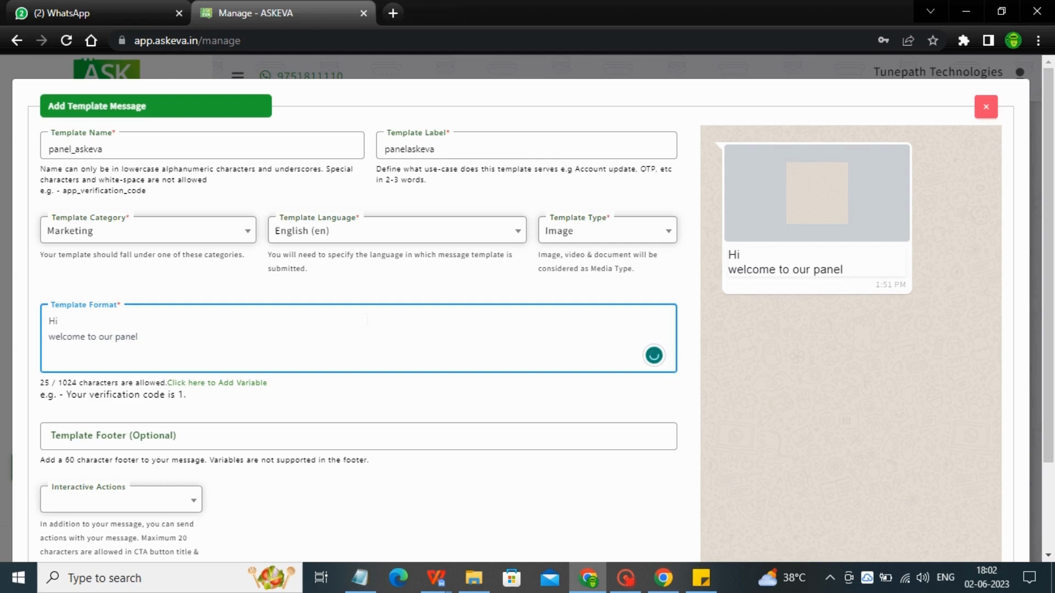
{"action": "type", "text": "demo session"}
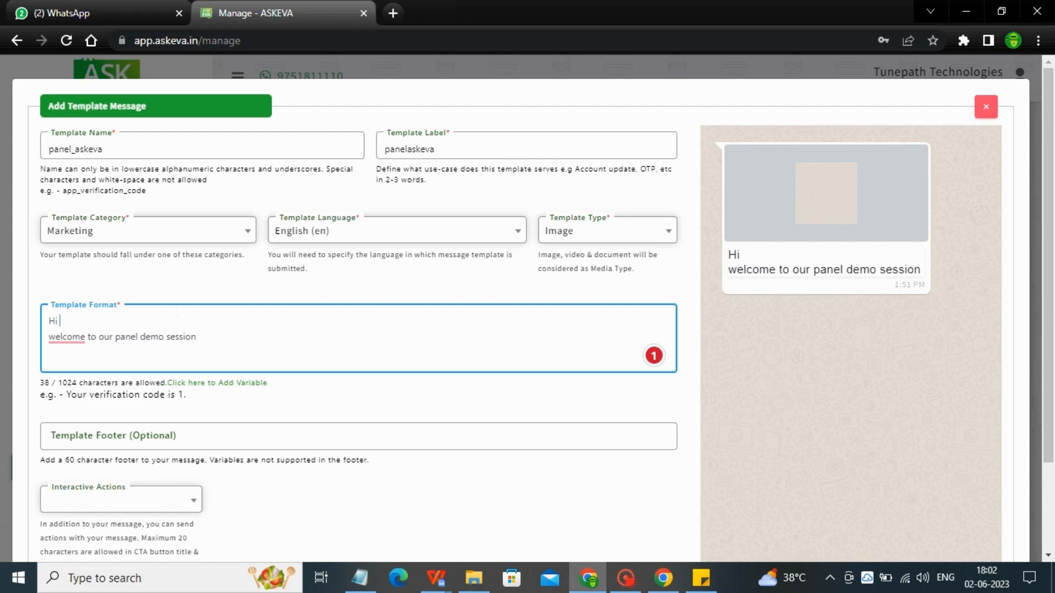
{"action": "left_click", "coordinate": [212, 383]}
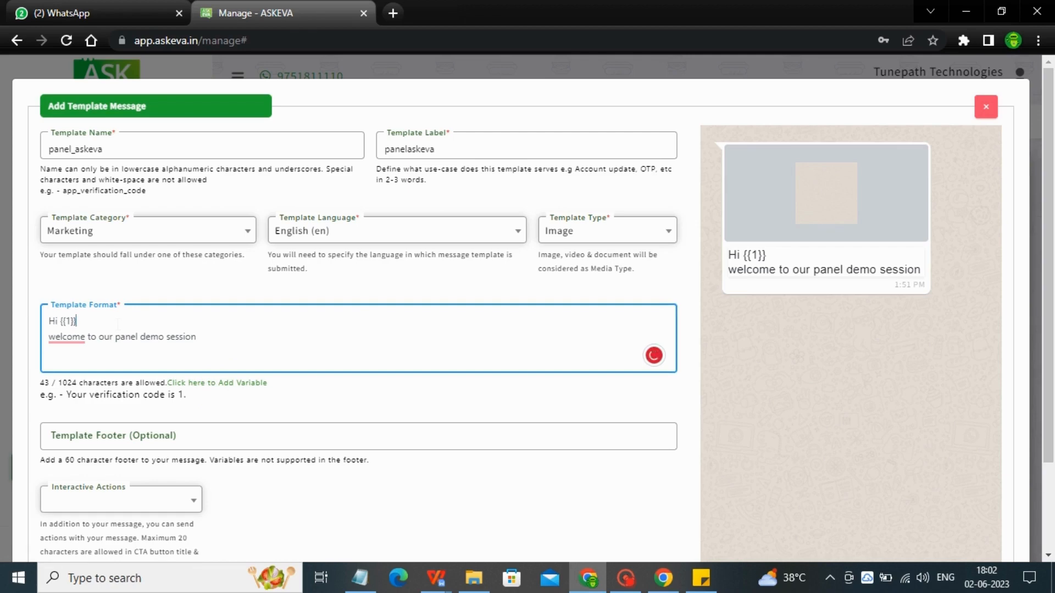
{"action": "left_click_drag", "start_coordinate": [1048, 226], "coordinate": [1048, 308]}
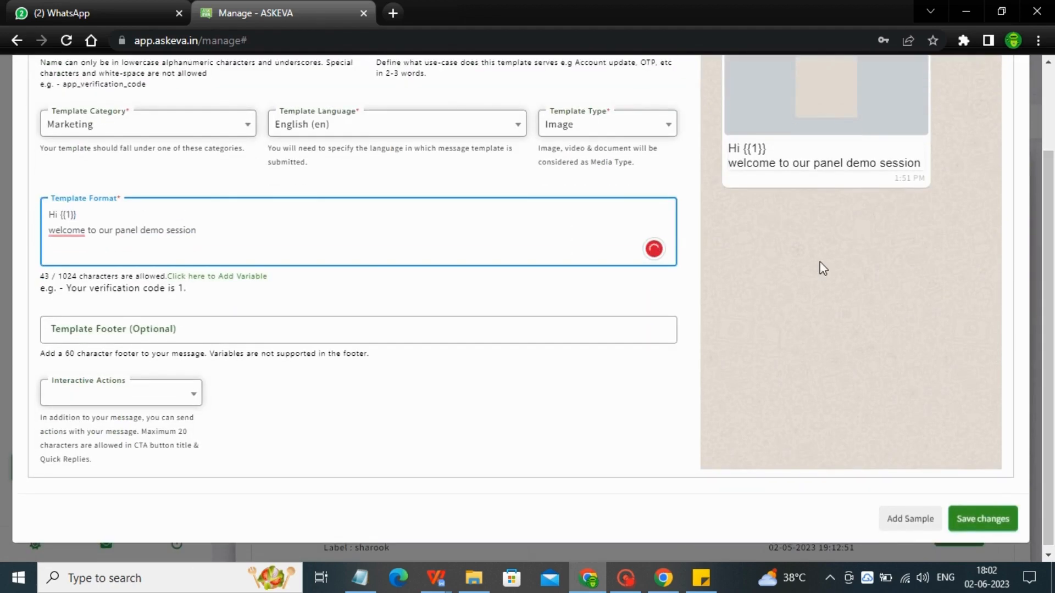
Switch interactive actions to Call to Actions and enter the call button's phone number
{"action": "left_click", "coordinate": [116, 394]}
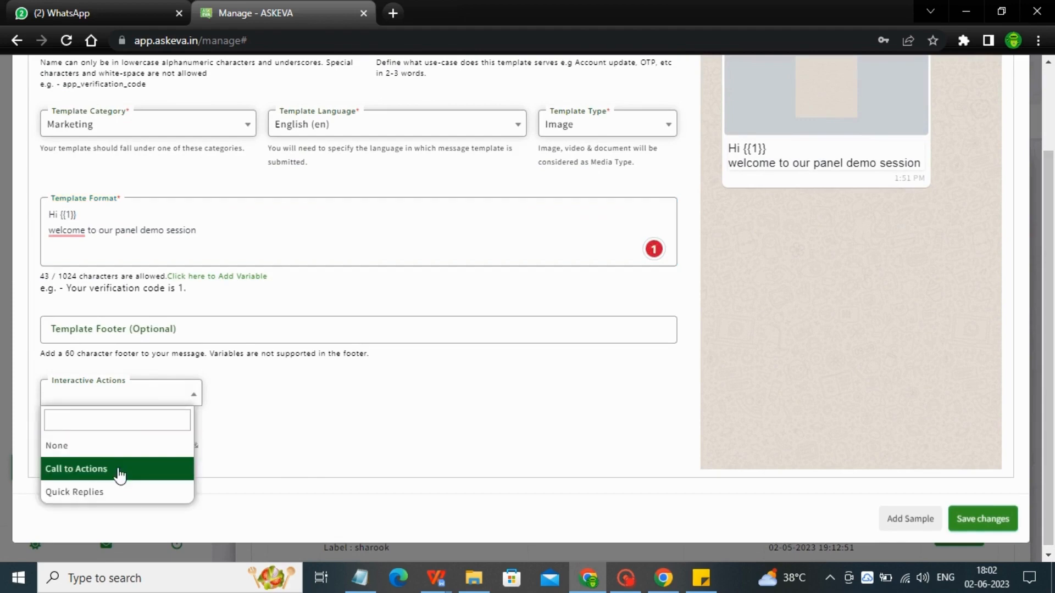
{"action": "left_click", "coordinate": [117, 447]}
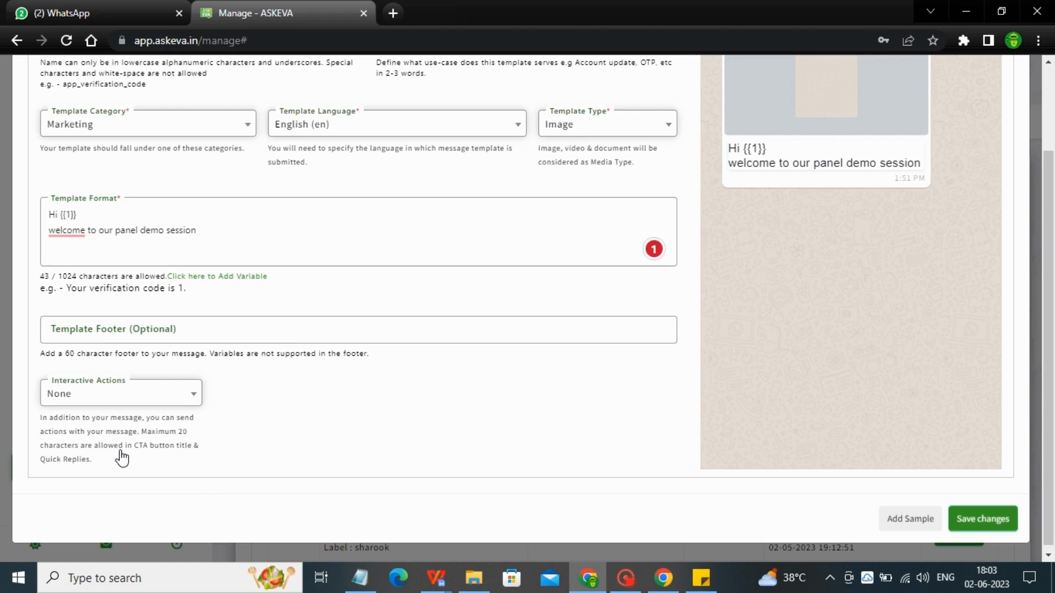
{"action": "left_click", "coordinate": [133, 401]}
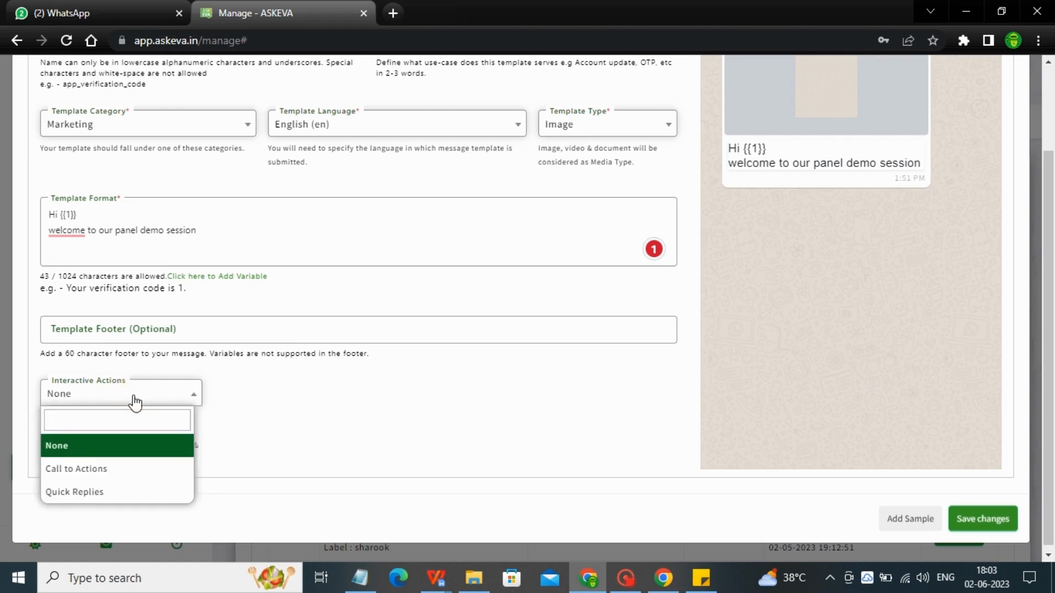
{"action": "left_click", "coordinate": [97, 467]}
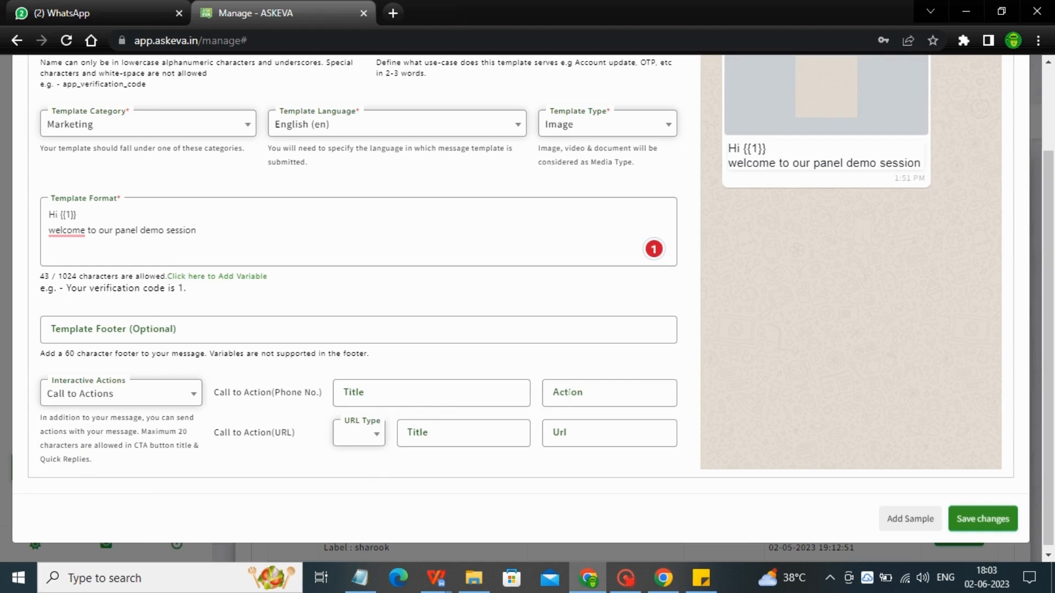
{"action": "left_click", "coordinate": [570, 391]}
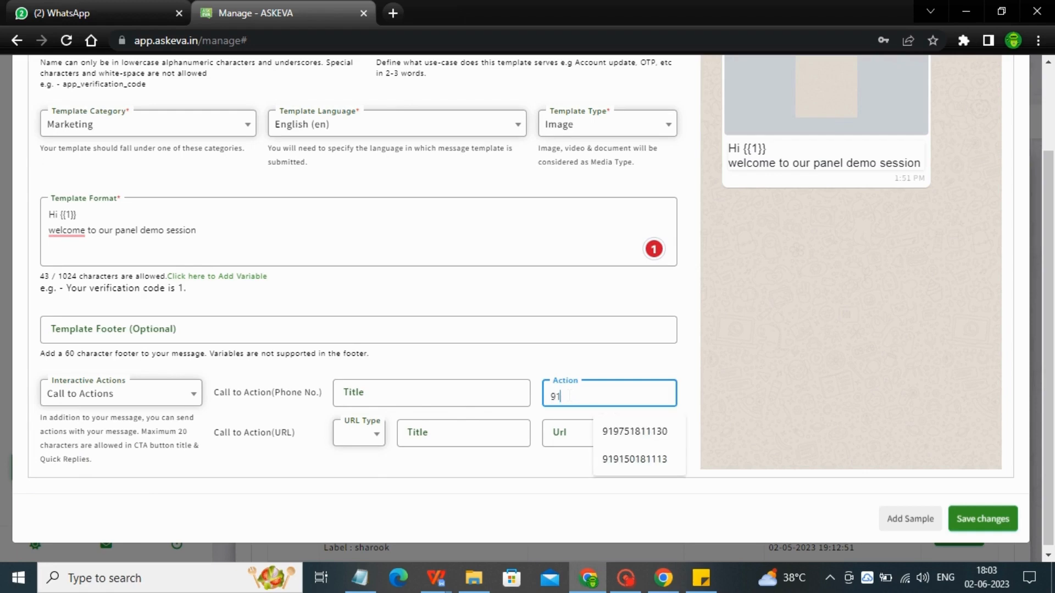
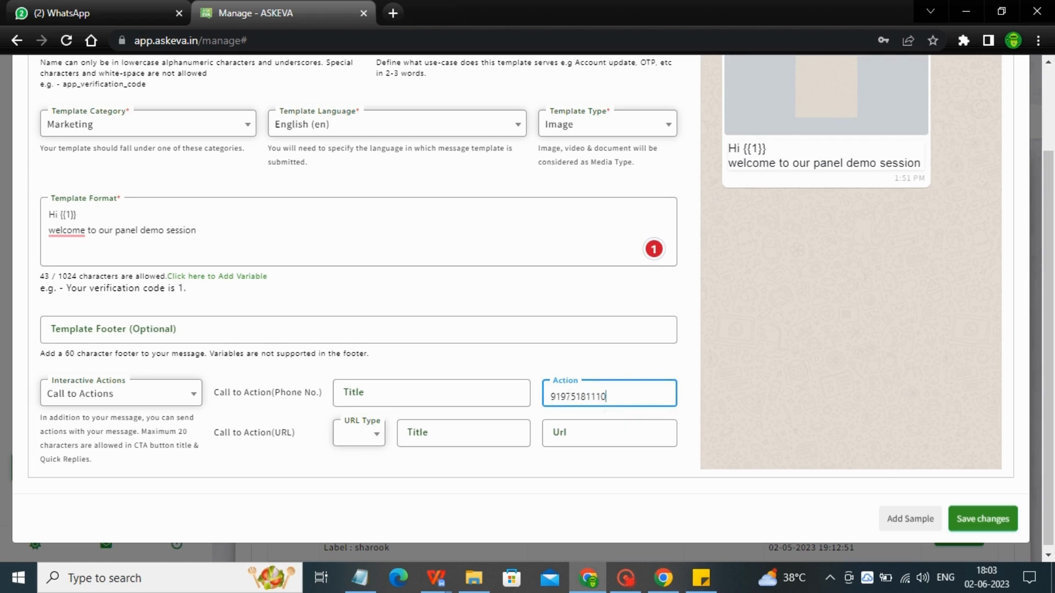
{"action": "left_click", "coordinate": [367, 432]}
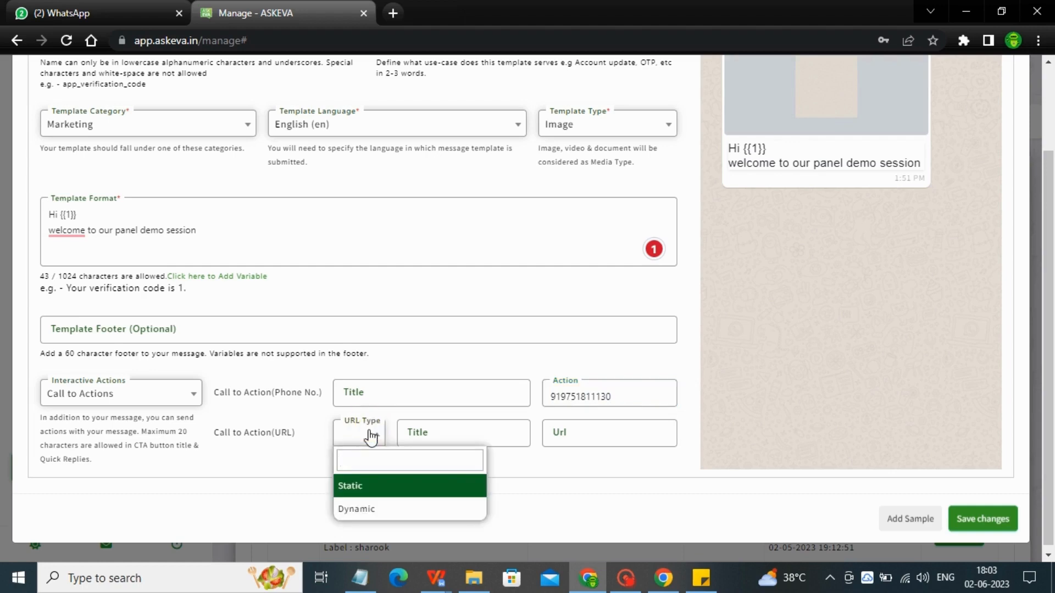
{"action": "left_click", "coordinate": [361, 508]}
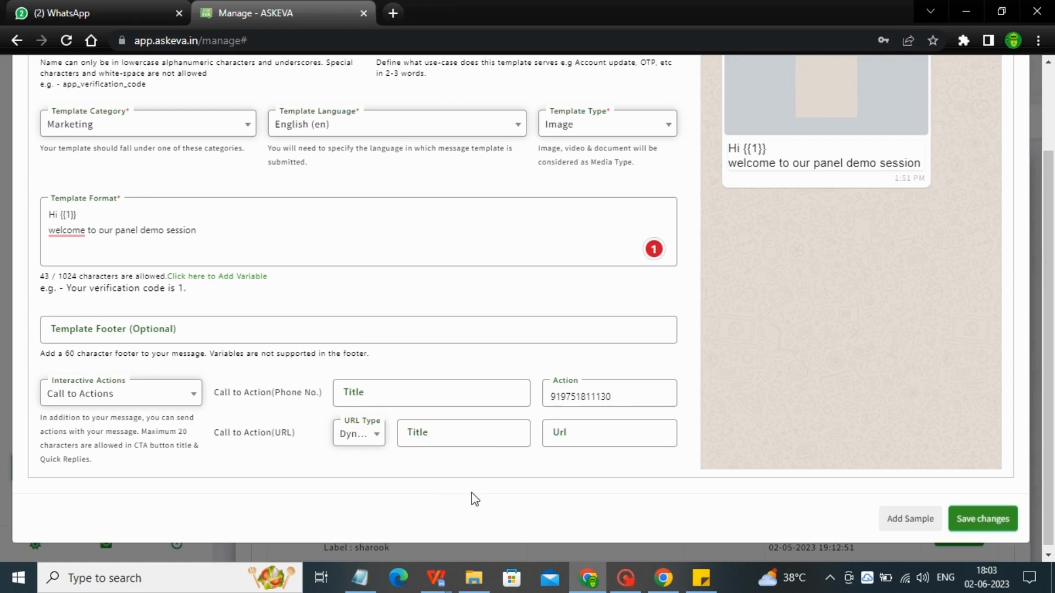
{"action": "left_click", "coordinate": [451, 442]}
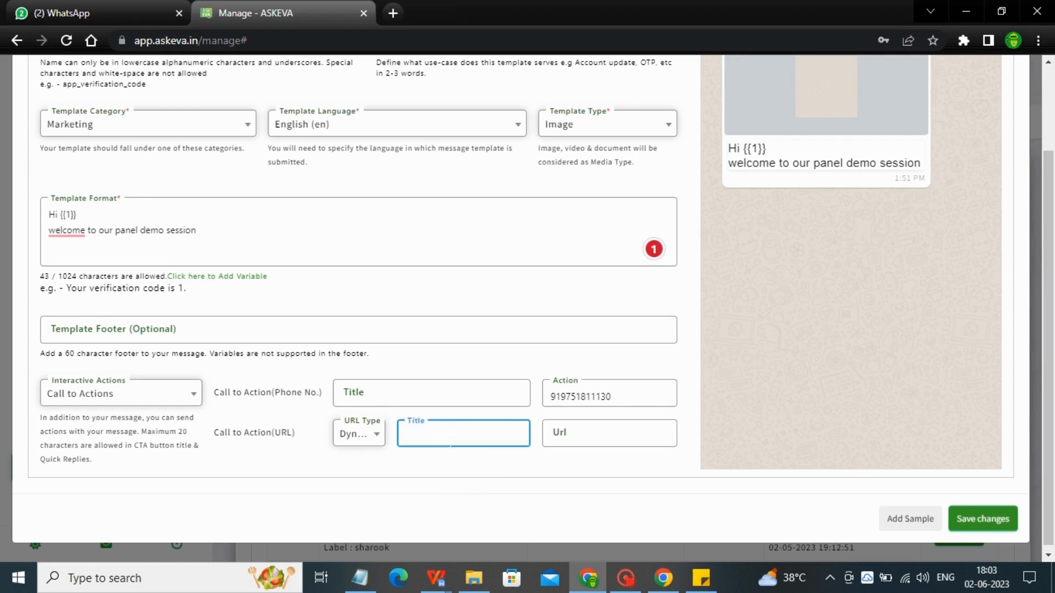
{"action": "type", "text": "Explore"}
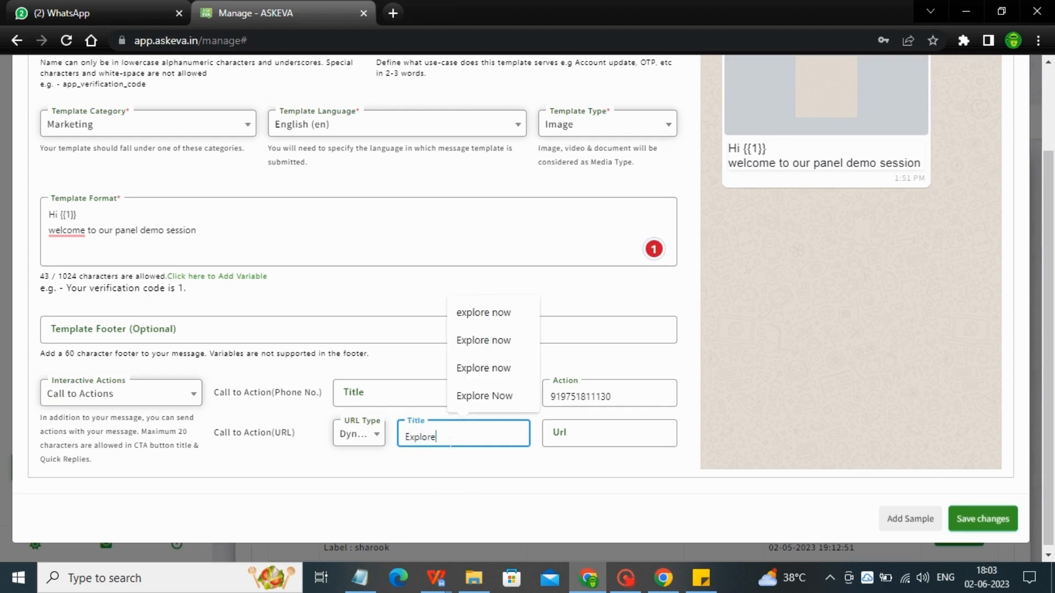
{"action": "type", "text": " Now"}
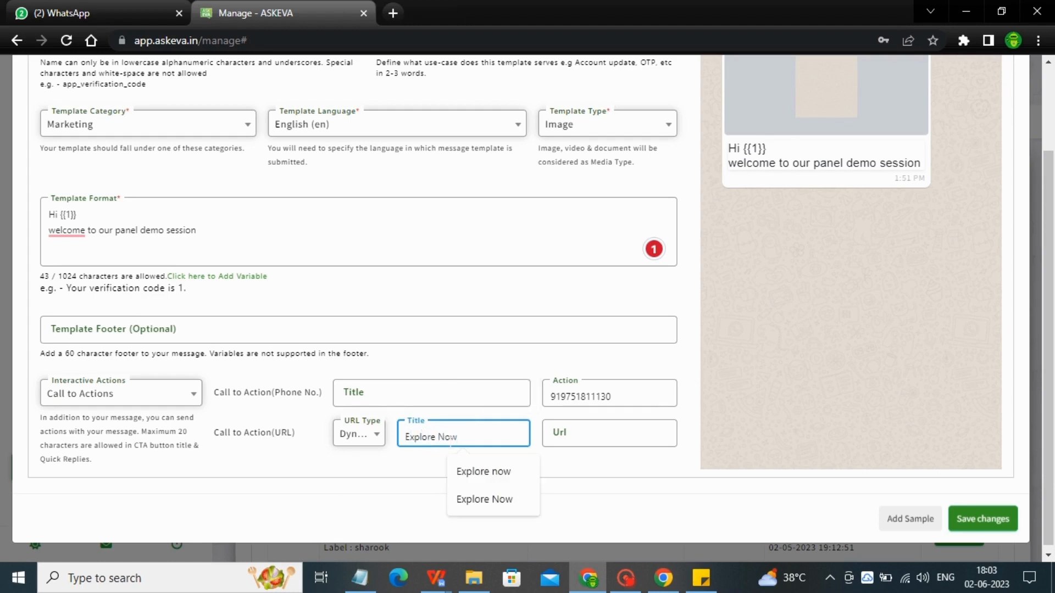
{"action": "left_click", "coordinate": [591, 440]}
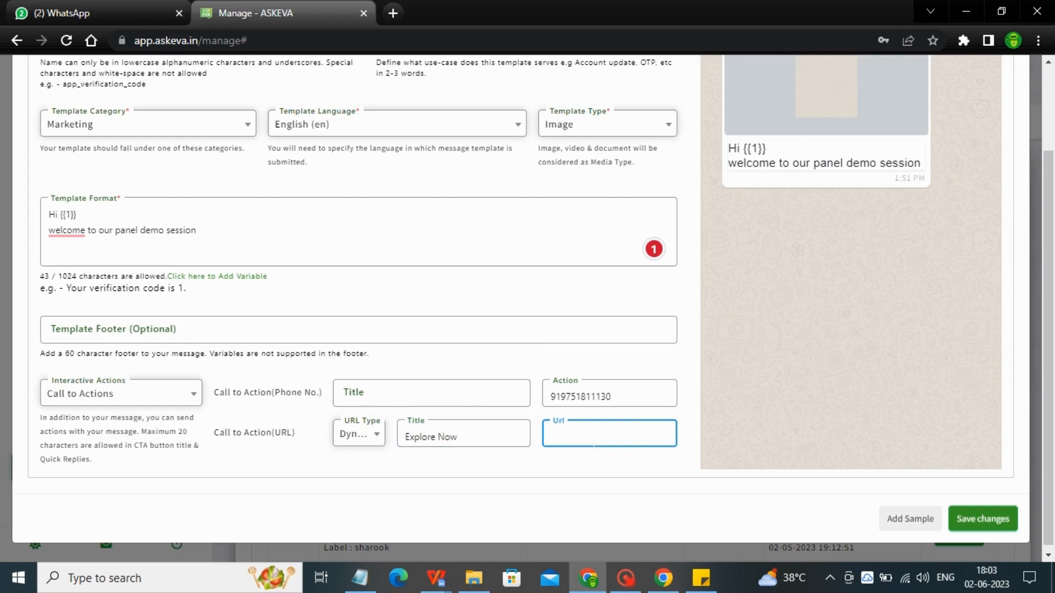
{"action": "left_click", "coordinate": [701, 578]}
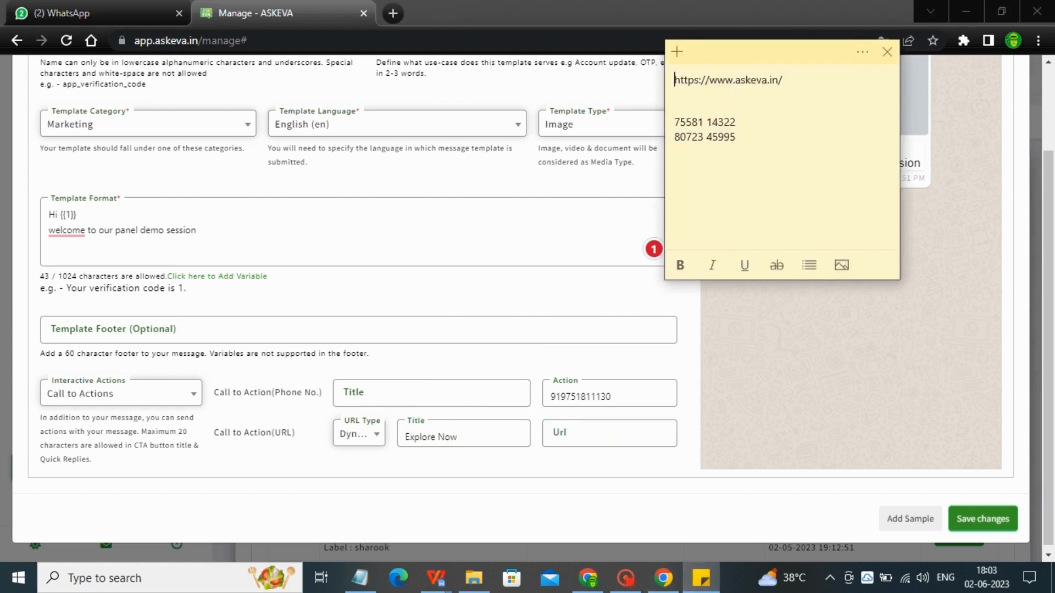
{"action": "triple_click", "coordinate": [723, 80]}
{"action": "triple_click", "coordinate": [723, 80]}
{"action": "double_click", "coordinate": [724, 80]}
{"action": "triple_click", "coordinate": [723, 79]}
{"action": "triple_click", "coordinate": [723, 79]}
{"action": "double_click", "coordinate": [724, 80]}
{"action": "triple_click", "coordinate": [676, 79]}
{"action": "key", "text": "ctrl+c"}
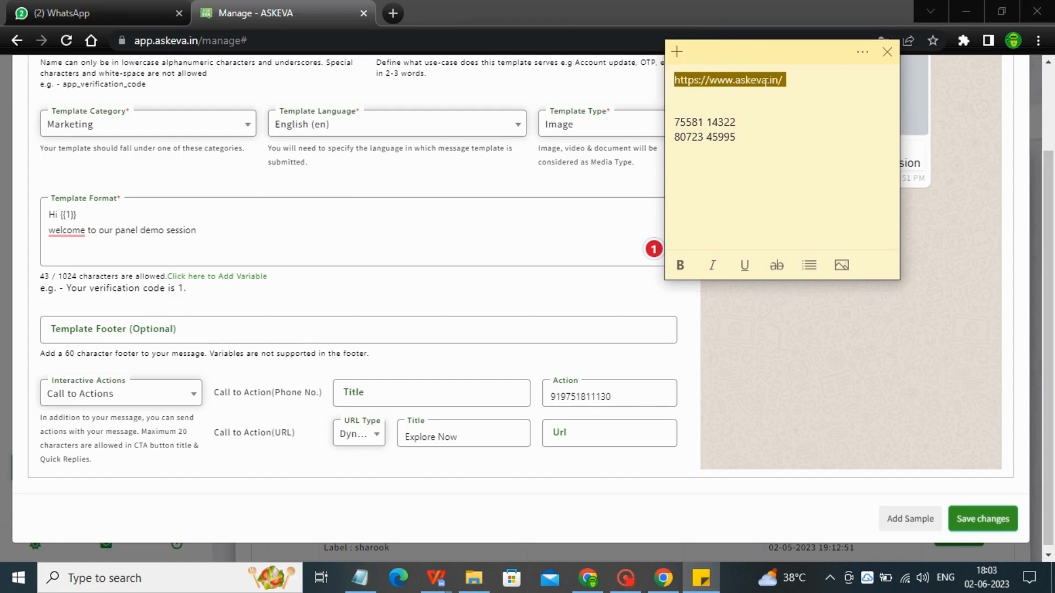
{"action": "left_click", "coordinate": [580, 437]}
{"action": "key", "text": "ctrl+v"}
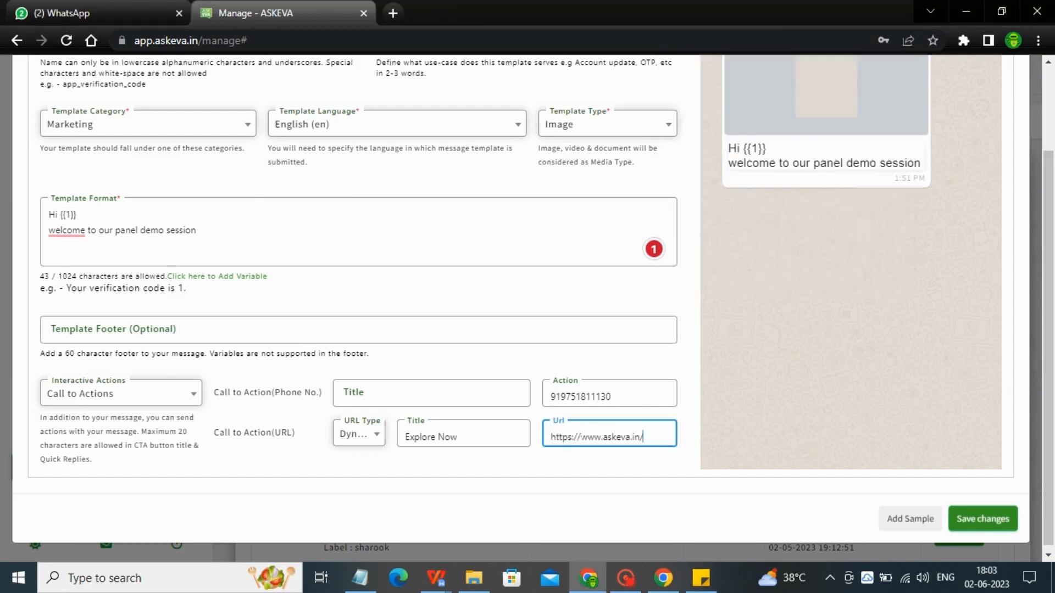
Title the phone call button 'Call Us'
{"action": "left_click", "coordinate": [401, 391]}
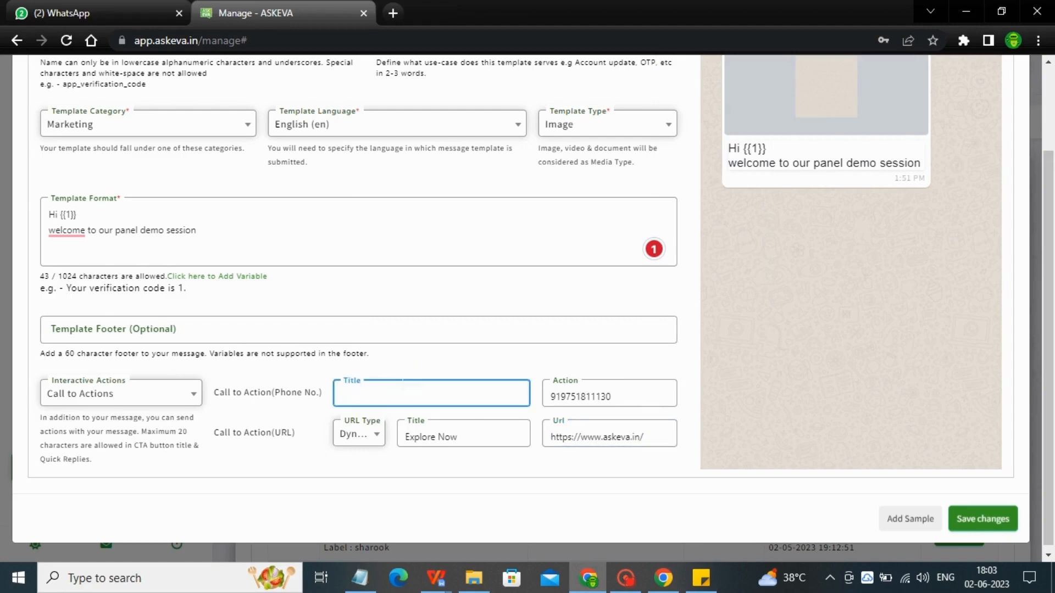
{"action": "type", "text": "Call U"}
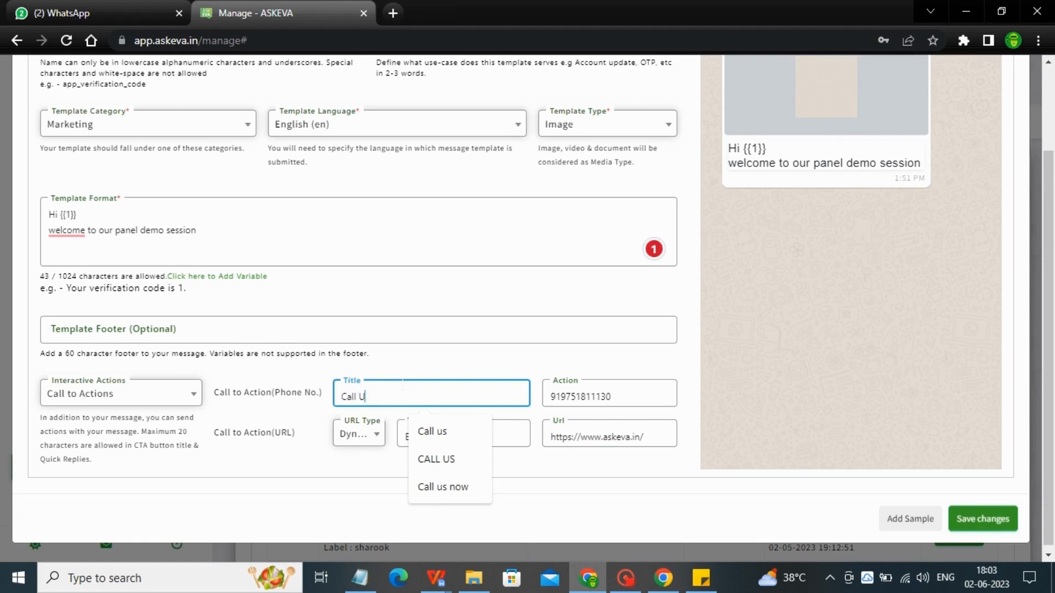
{"action": "type", "text": "s"}
{"action": "left_click", "coordinate": [240, 427]}
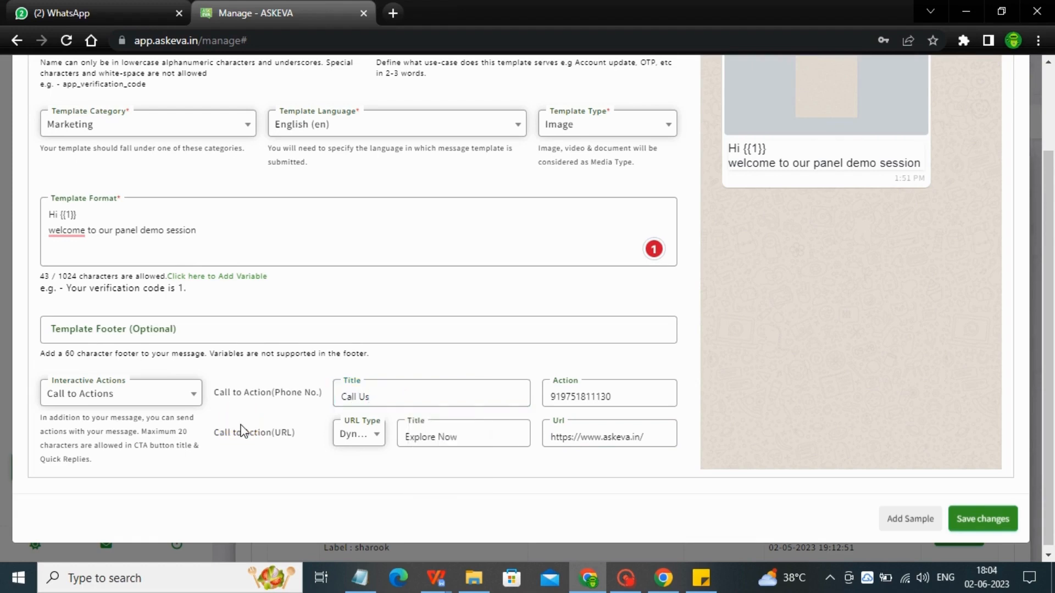
Switch to Quick Replies and enter 'Know More' and 'Book a Demo' as the first two replies
{"action": "left_click", "coordinate": [165, 394]}
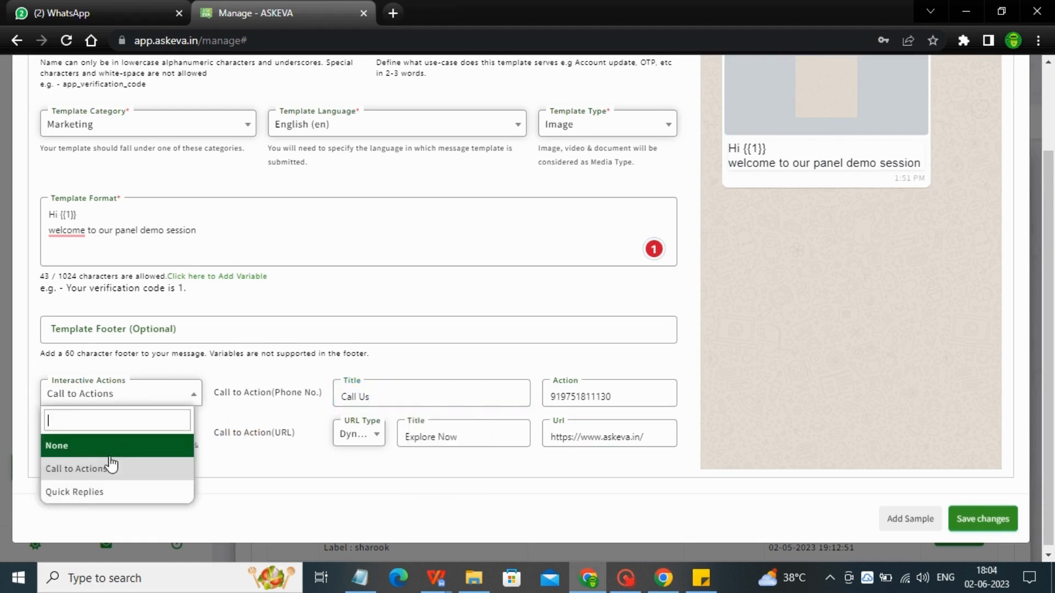
{"action": "left_click", "coordinate": [90, 493]}
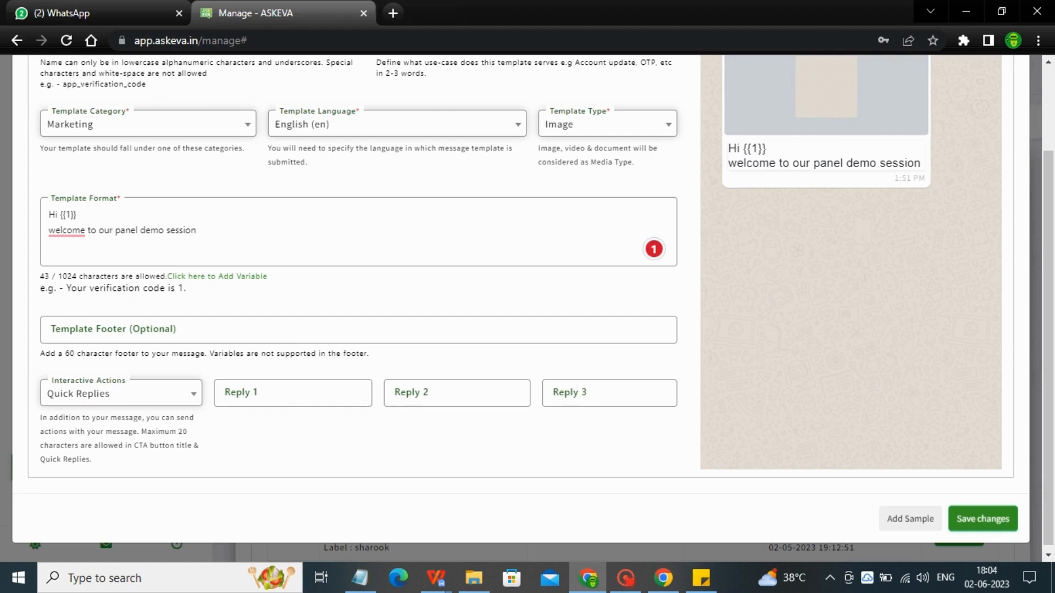
{"action": "left_click", "coordinate": [307, 390]}
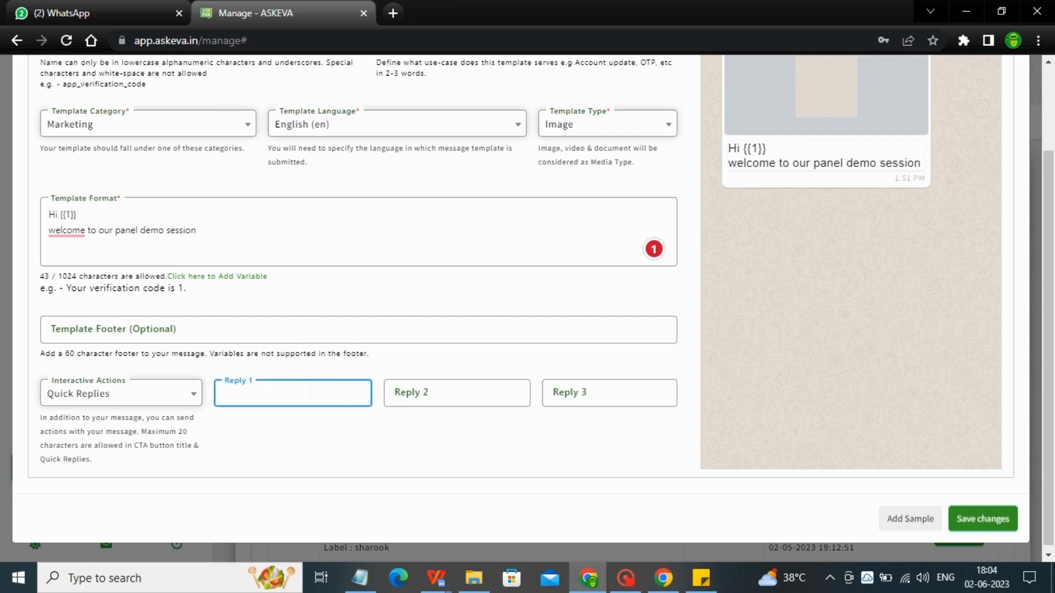
{"action": "type", "text": "Know More"}
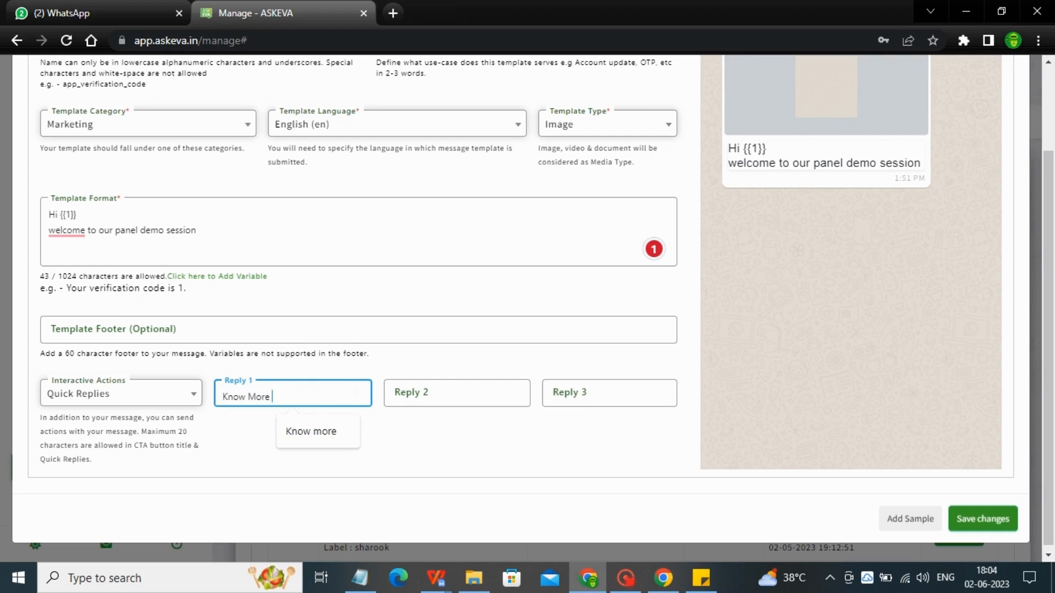
{"action": "left_click", "coordinate": [430, 393]}
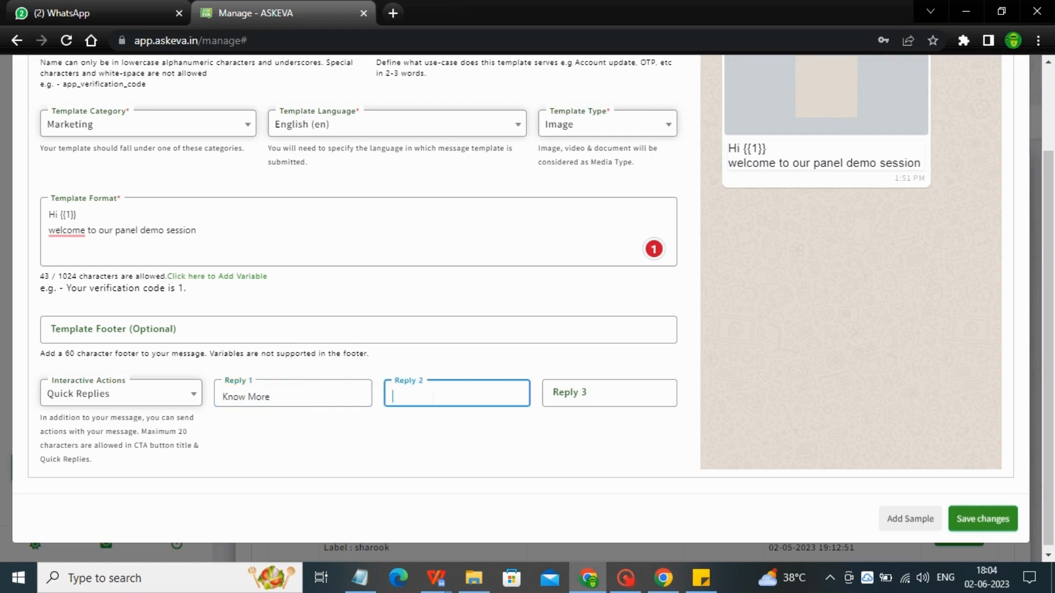
{"action": "type", "text": "Book"}
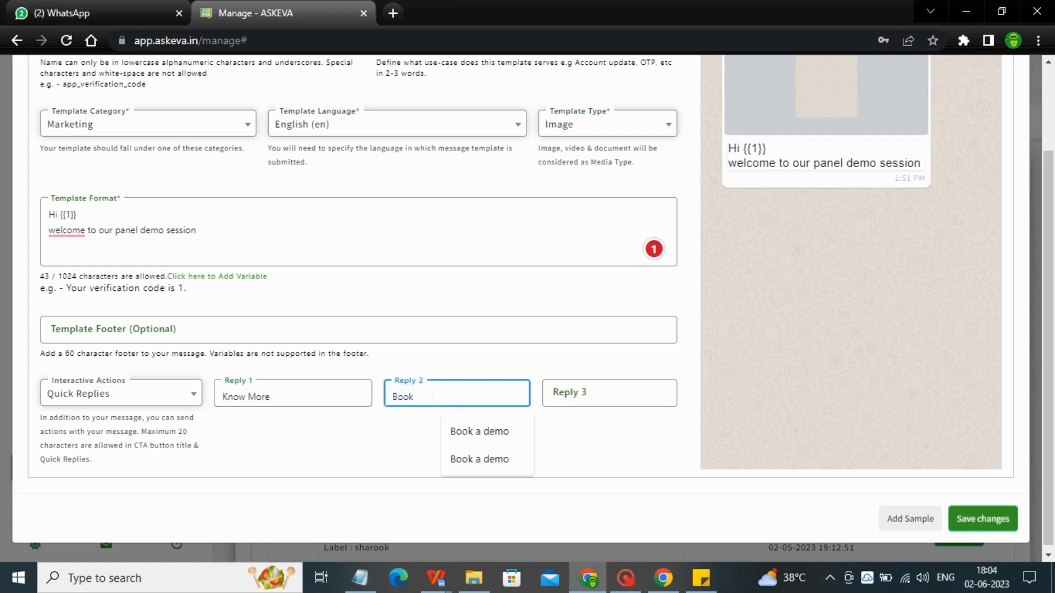
{"action": "type", "text": " a Demo"}
Enter 'Contact Us' as the third quick reply
{"action": "left_click", "coordinate": [601, 392]}
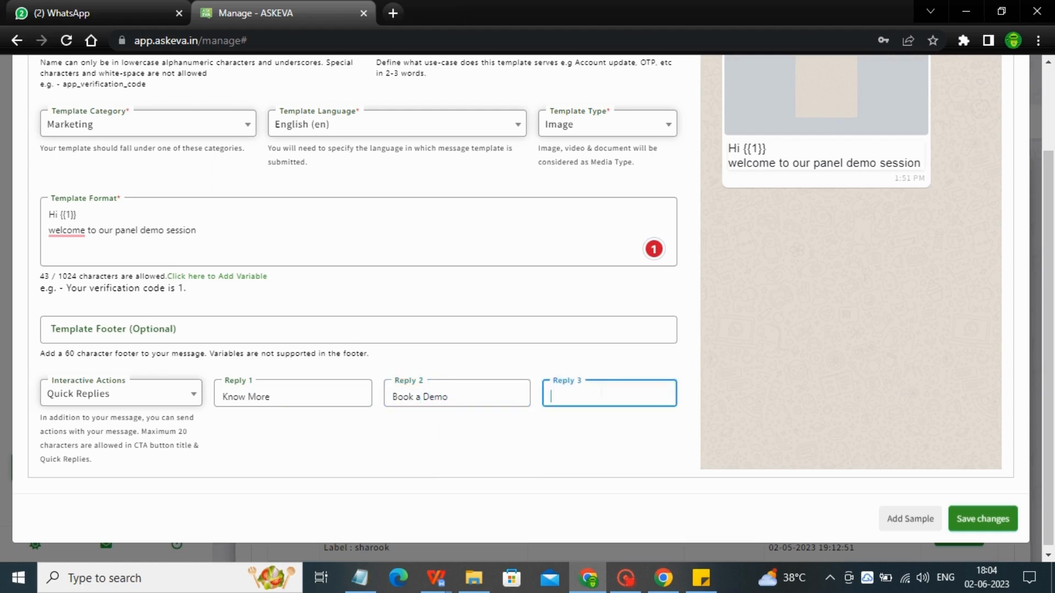
{"action": "type", "text": "ContCT"}
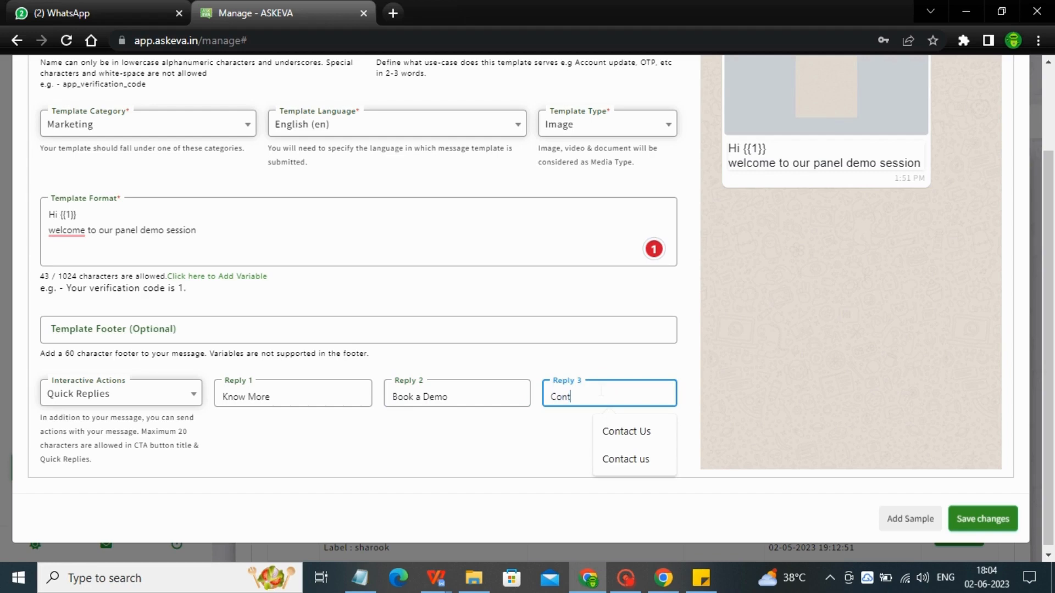
{"action": "key", "text": "BackSpace"}
{"action": "key", "text": "BackSpace"}
{"action": "key", "text": "BackSpace"}
{"action": "key", "text": "BackSpace"}
{"action": "type", "text": "TA"}
{"action": "key", "text": "BackSpace"}
{"action": "key", "text": "BackSpace"}
{"action": "type", "text": "tac U"}
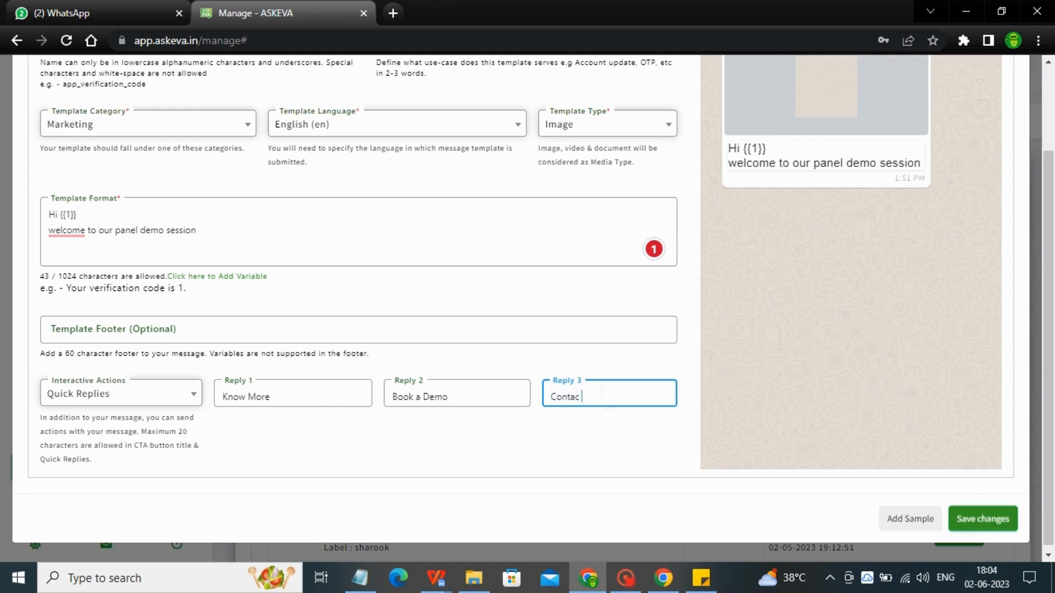
{"action": "key", "text": "BackSpace"}
{"action": "key", "text": "BackSpace"}
{"action": "type", "text": "t"}
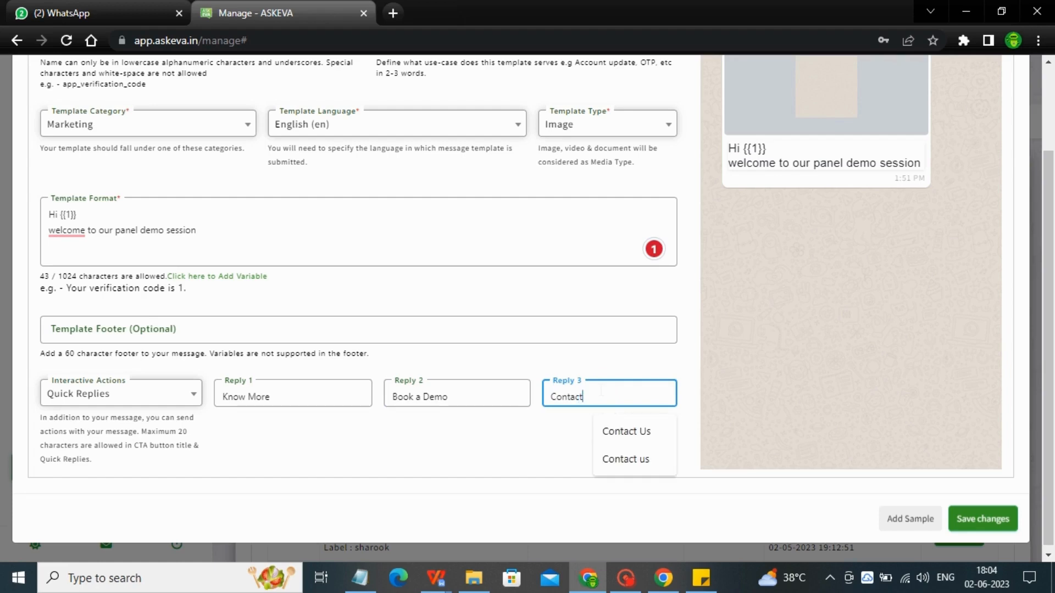
{"action": "type", "text": " Us"}
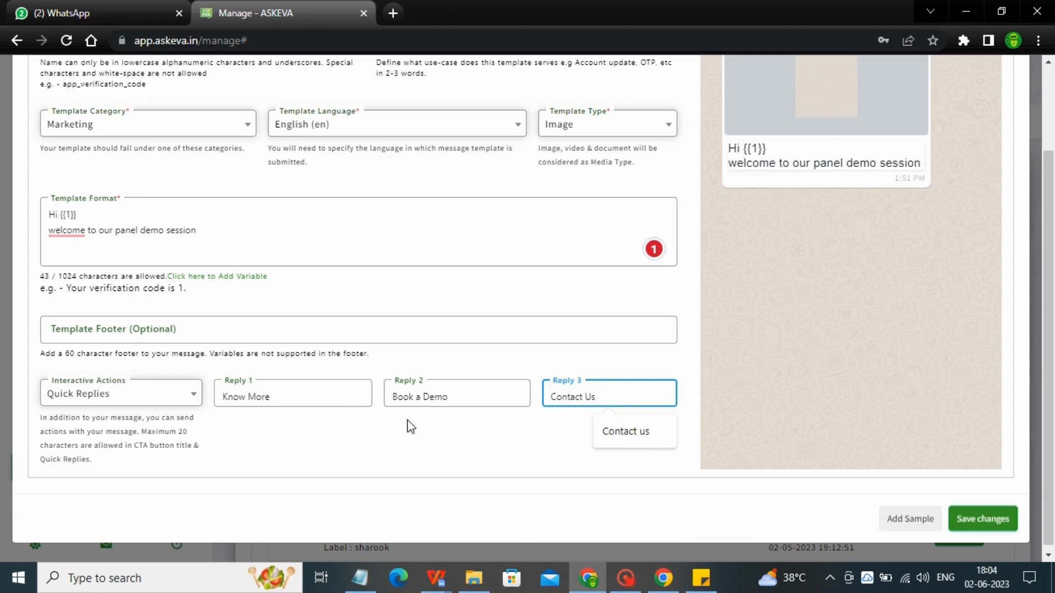
Set Interactive Actions back to None, dropping the quick replies
{"action": "left_click", "coordinate": [159, 400]}
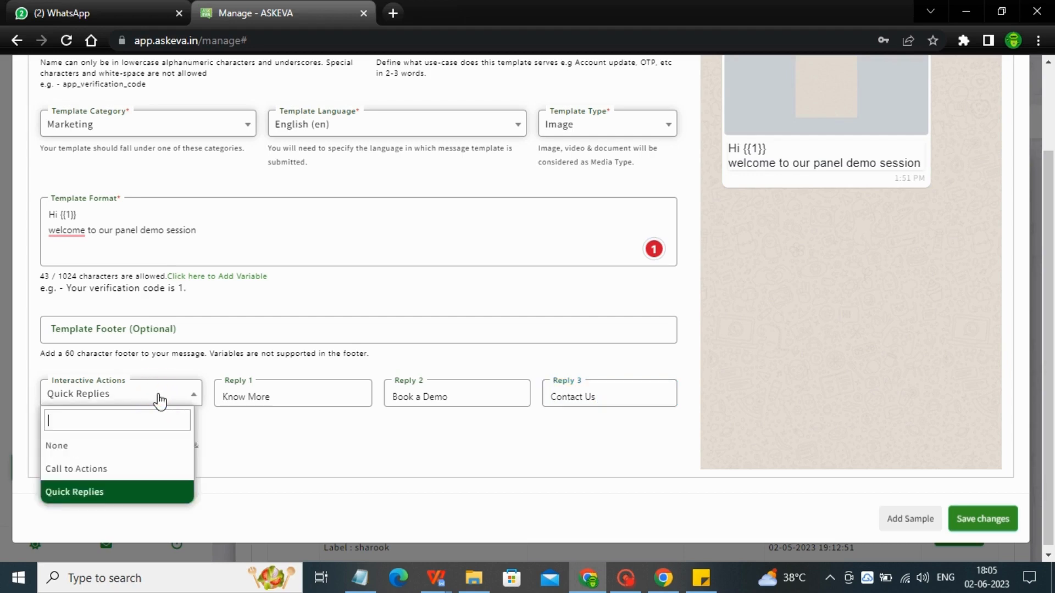
{"action": "left_click", "coordinate": [112, 454]}
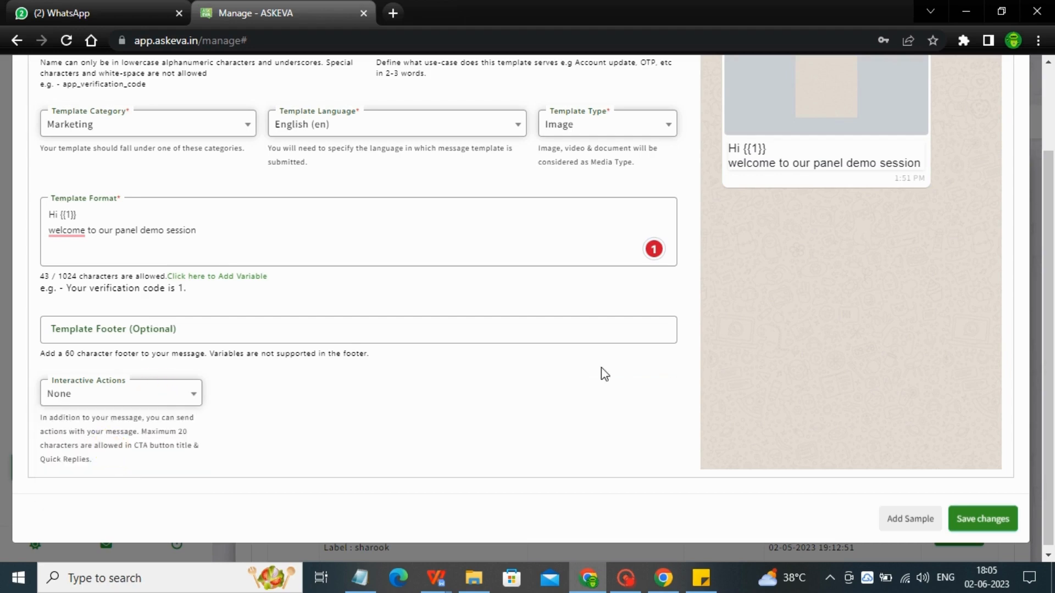
{"action": "left_click_drag", "start_coordinate": [1049, 276], "coordinate": [970, 245]}
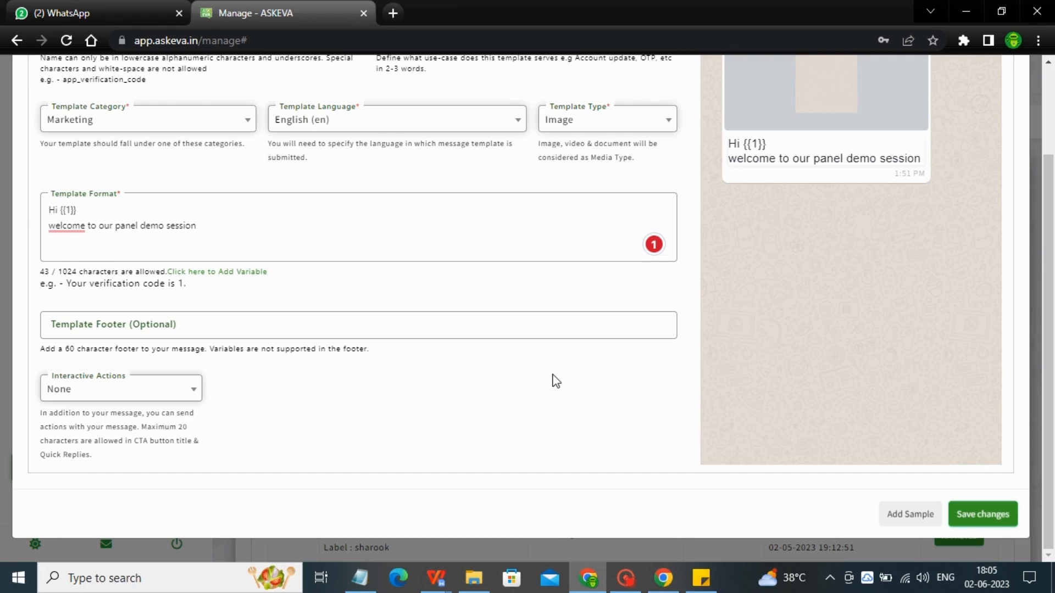
Add a sample and upload the ASK EVA logo JPG from the Pictures folder
{"action": "left_click", "coordinate": [902, 521]}
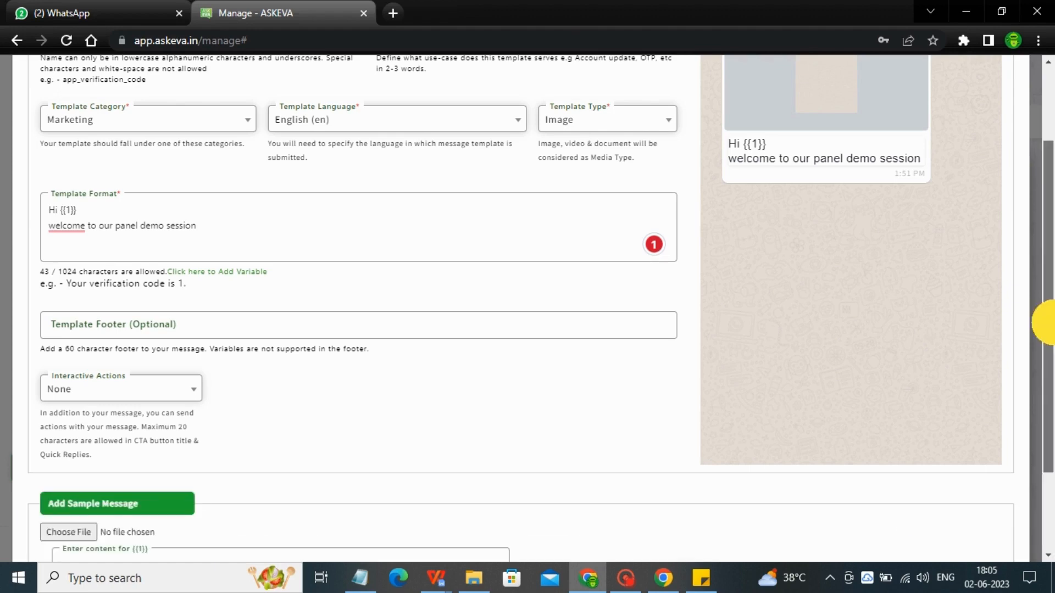
{"action": "scroll", "coordinate": [1052, 330], "scroll_direction": "down", "scroll_amount": 3}
{"action": "left_click", "coordinate": [78, 417]}
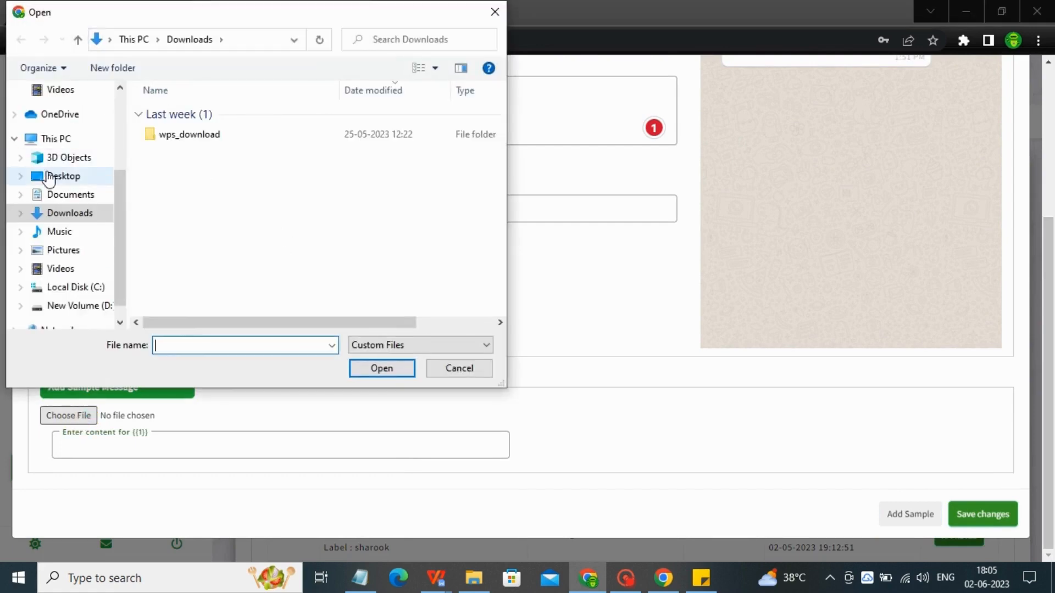
{"action": "left_click", "coordinate": [54, 253]}
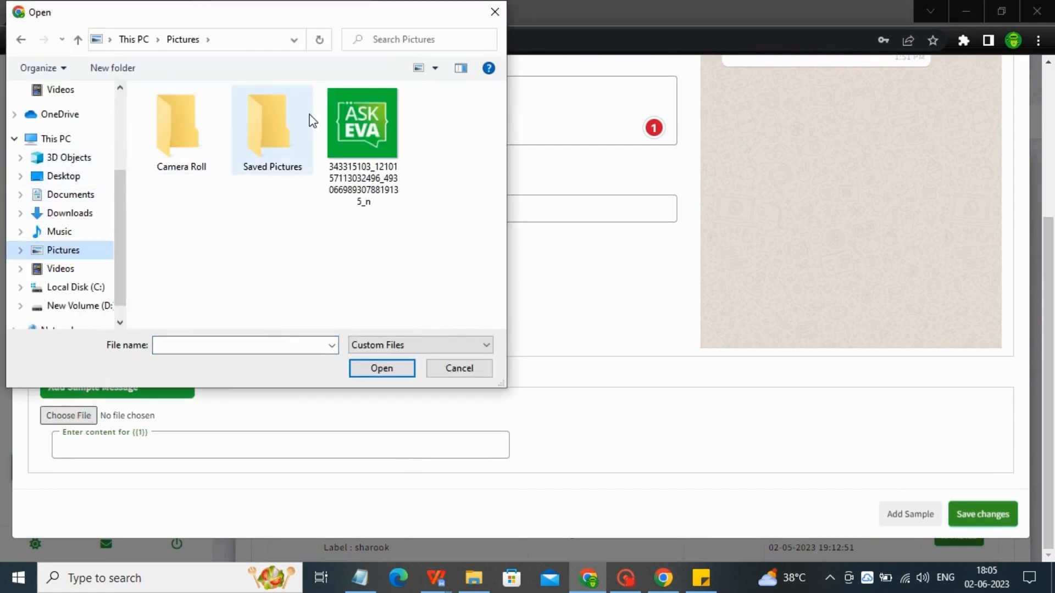
{"action": "left_click", "coordinate": [344, 133]}
{"action": "left_click", "coordinate": [376, 364]}
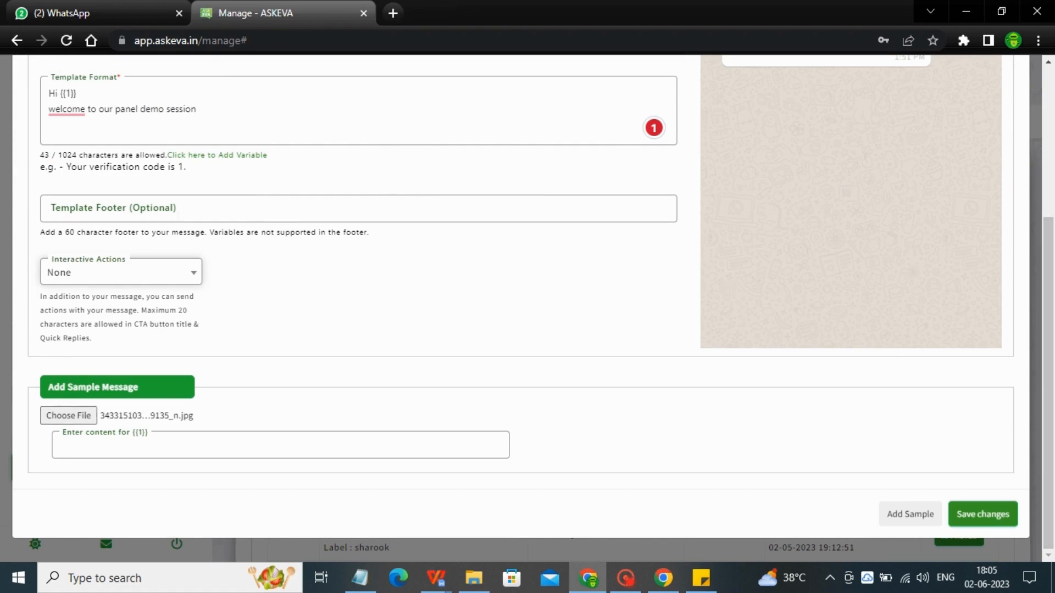
Enter 'Namey' as sample content for {{1}} and add a full stop after 'session'
{"action": "left_click", "coordinate": [84, 439]}
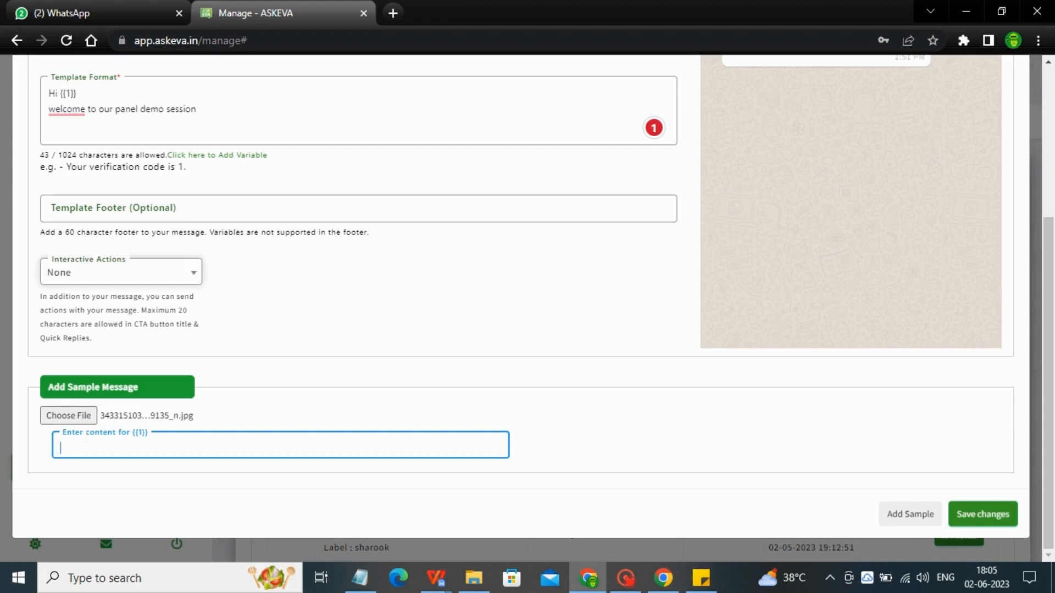
{"action": "type", "text": "N"}
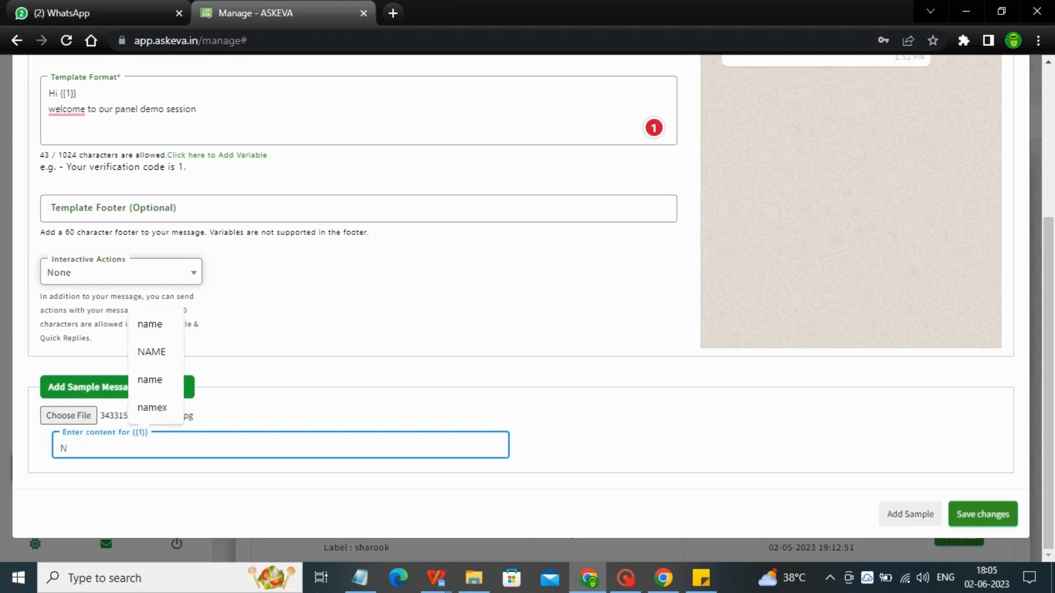
{"action": "type", "text": "amey"}
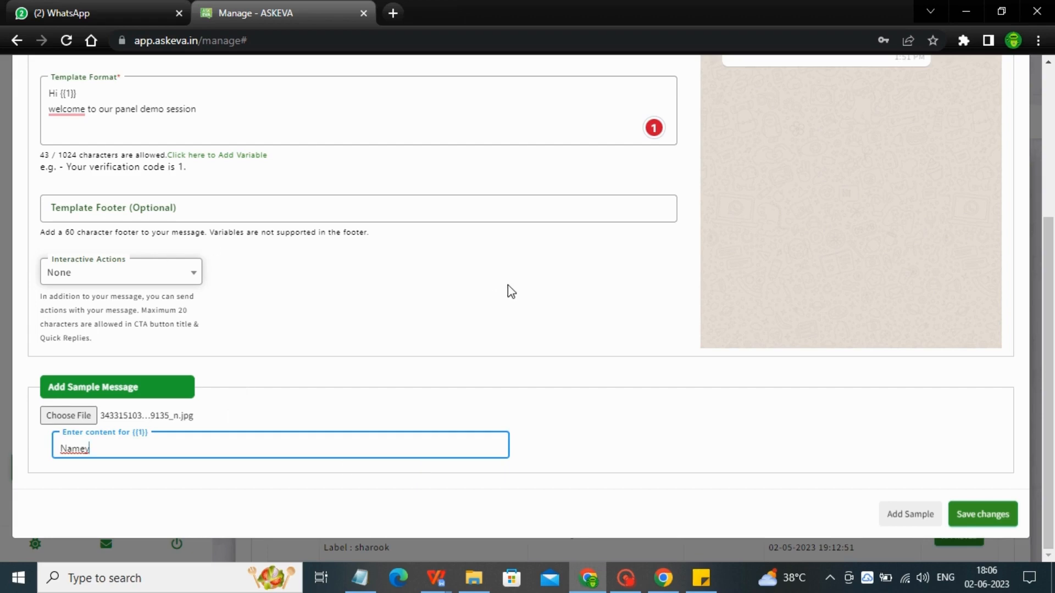
{"action": "left_click", "coordinate": [299, 118]}
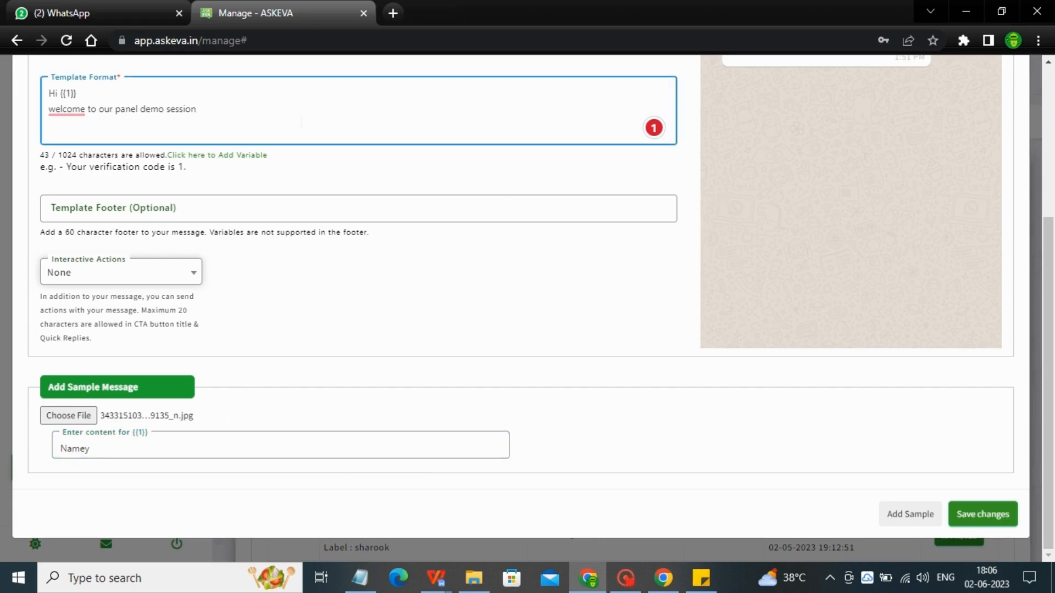
{"action": "left_click_drag", "start_coordinate": [1048, 253], "coordinate": [1047, 288]}
Save the template, dismiss the Submitted confirmation, and refresh the template list
{"action": "left_click", "coordinate": [968, 512]}
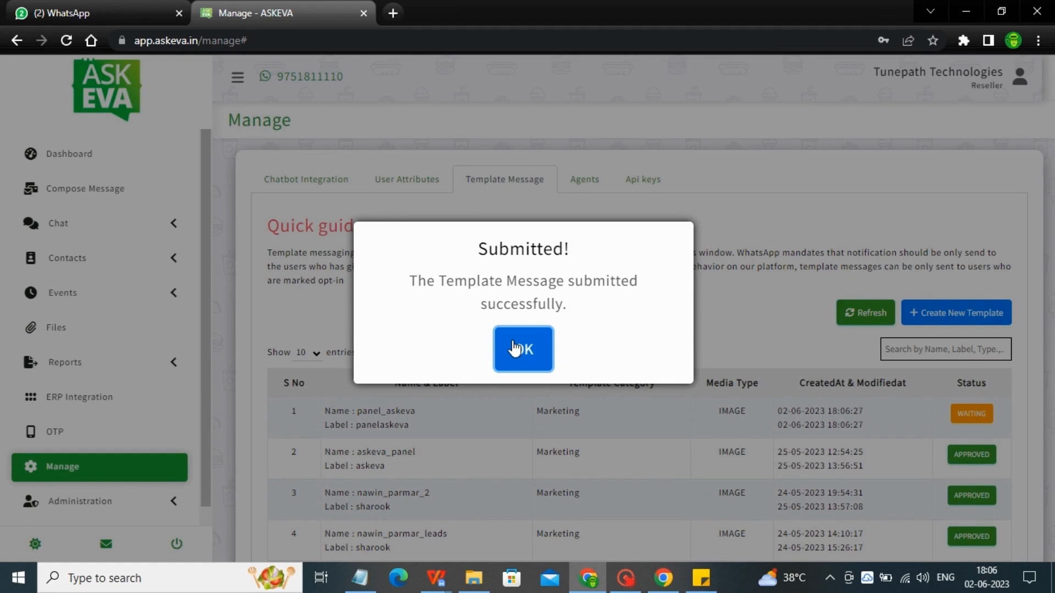
{"action": "left_click", "coordinate": [514, 349]}
{"action": "left_click", "coordinate": [837, 318]}
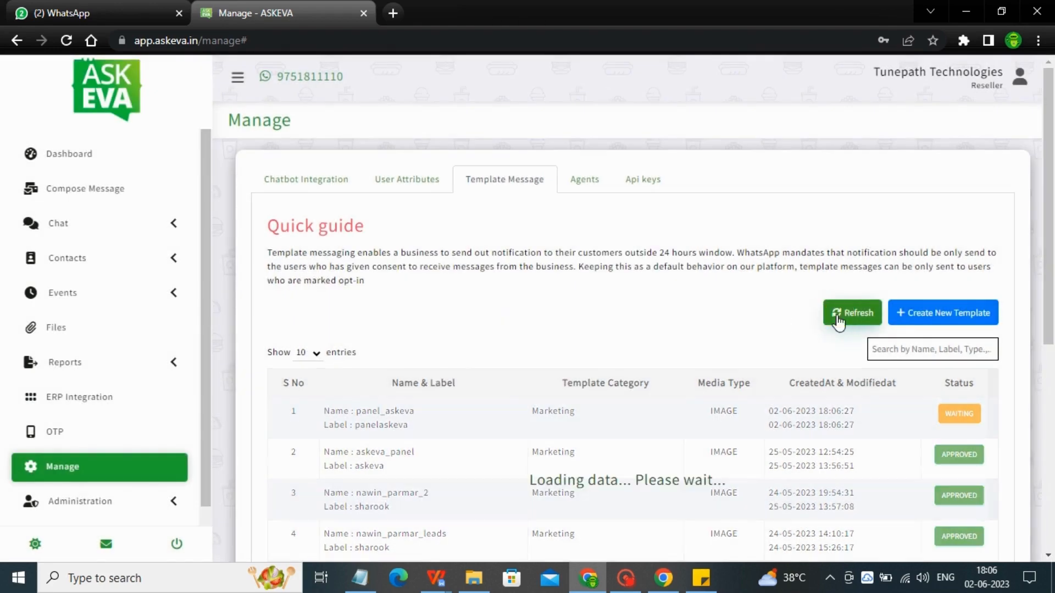